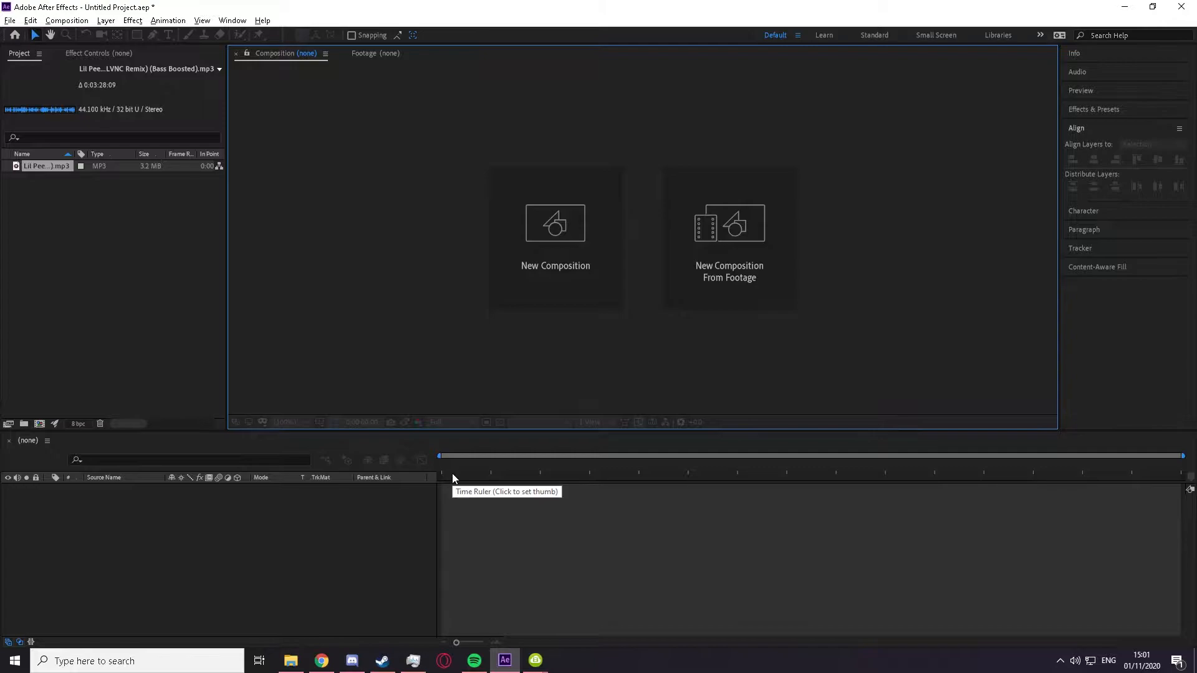
left_click(107, 254)
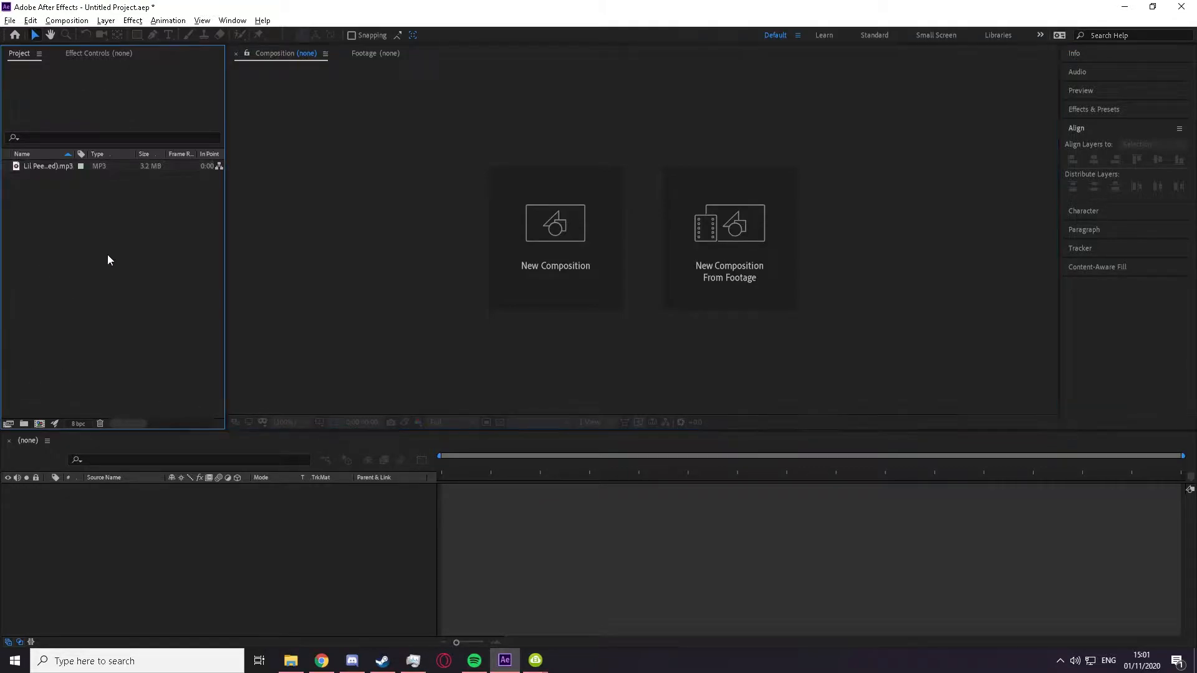
left_click_drag(104, 238, 2, 199)
left_click_drag(150, 264, 3, 200)
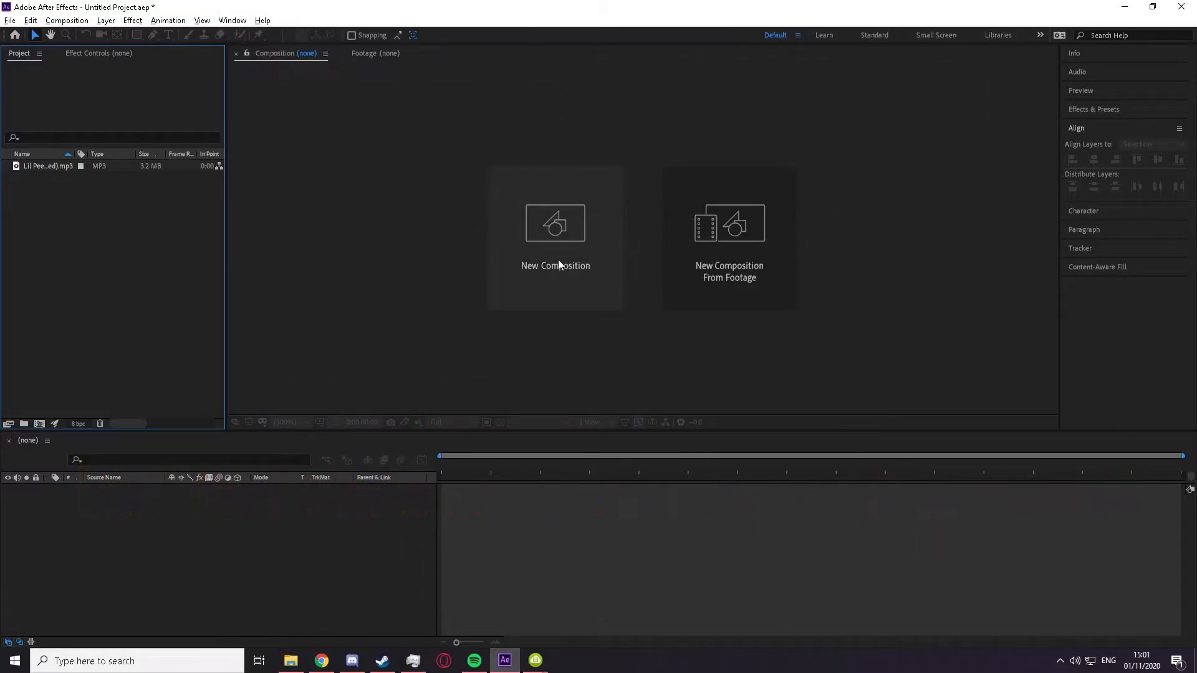
Step: Create a new 1920 x 1080 composition with the HDTV 1080 29.97 preset and a duration of 0;00;29;29
left_click(559, 264)
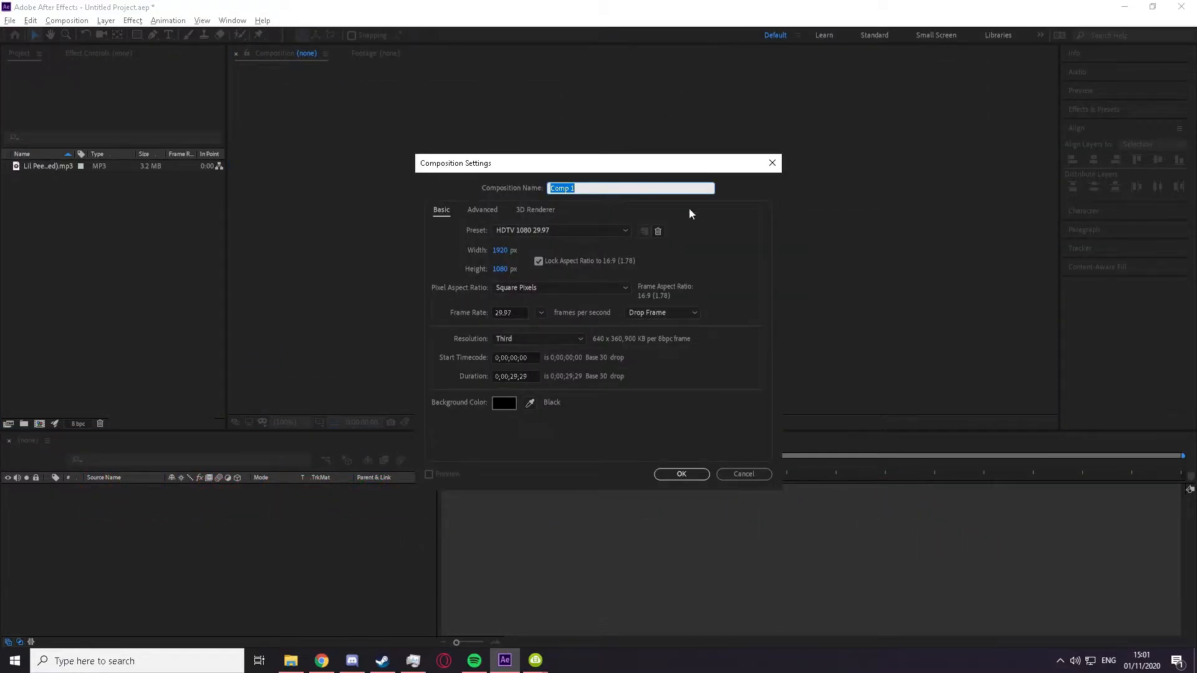
left_click(526, 231)
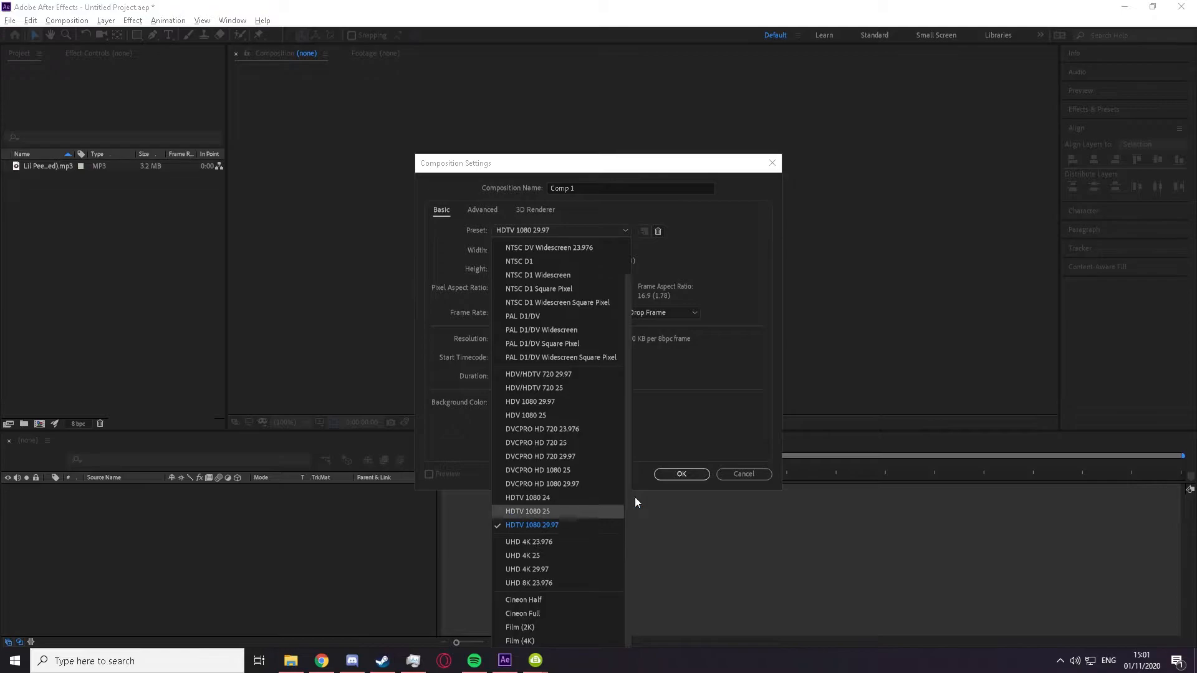
left_click(671, 273)
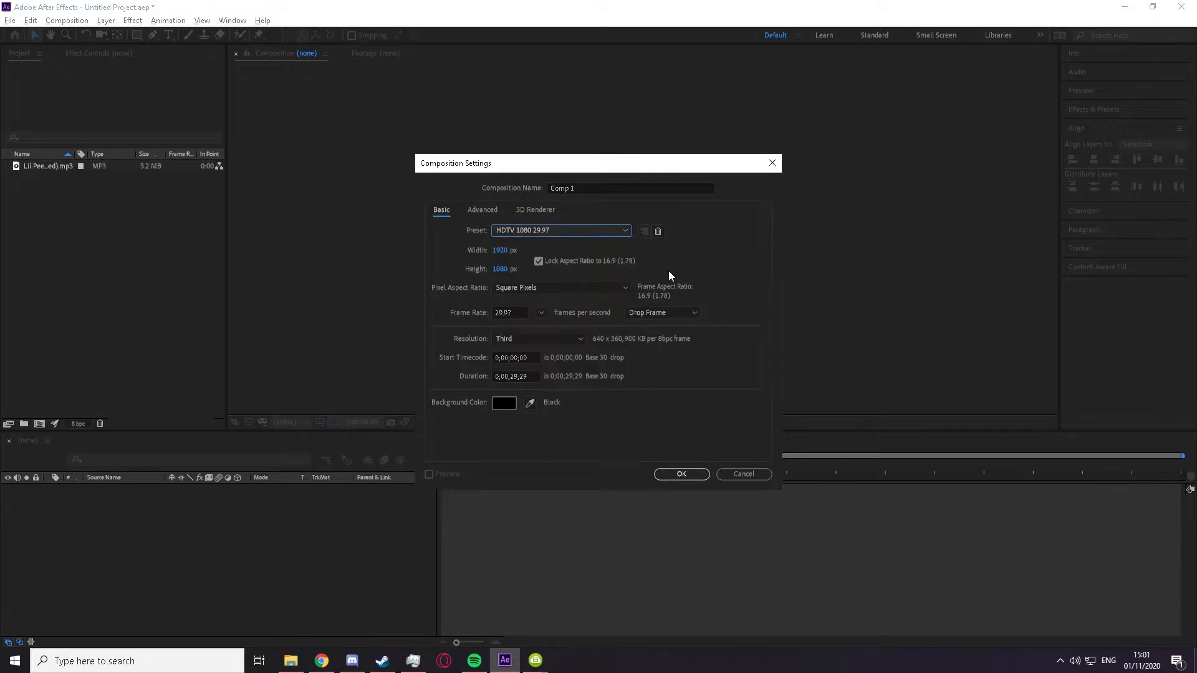
left_click(514, 313)
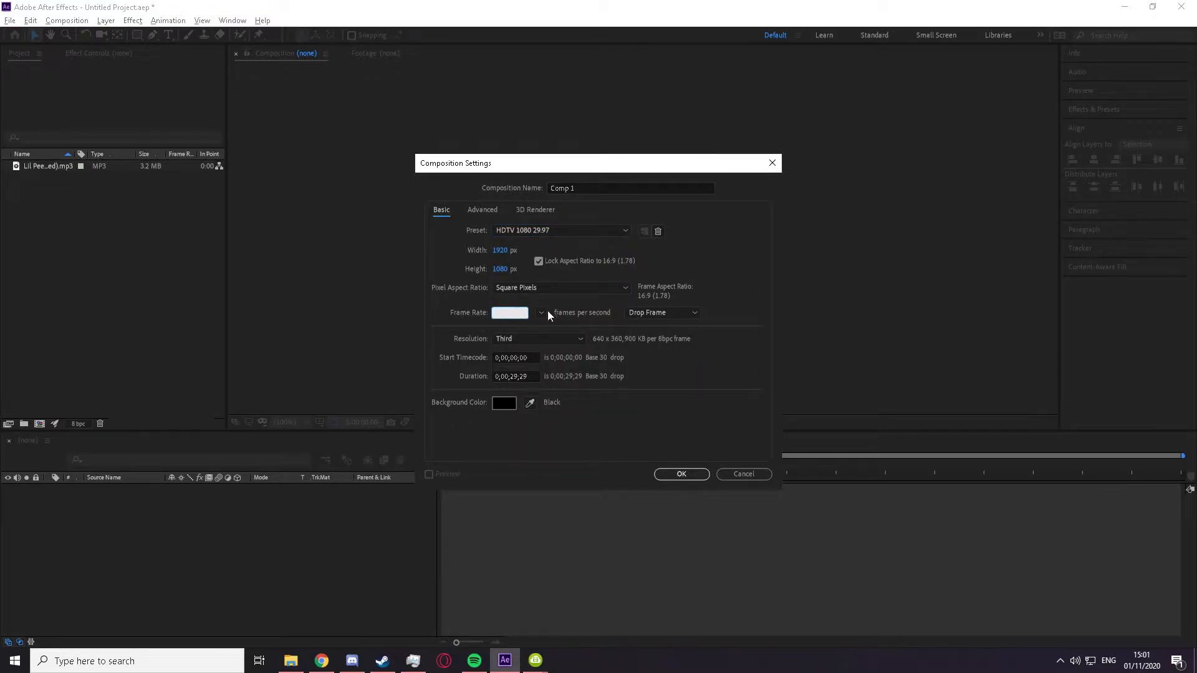
left_click(741, 275)
left_click(523, 377)
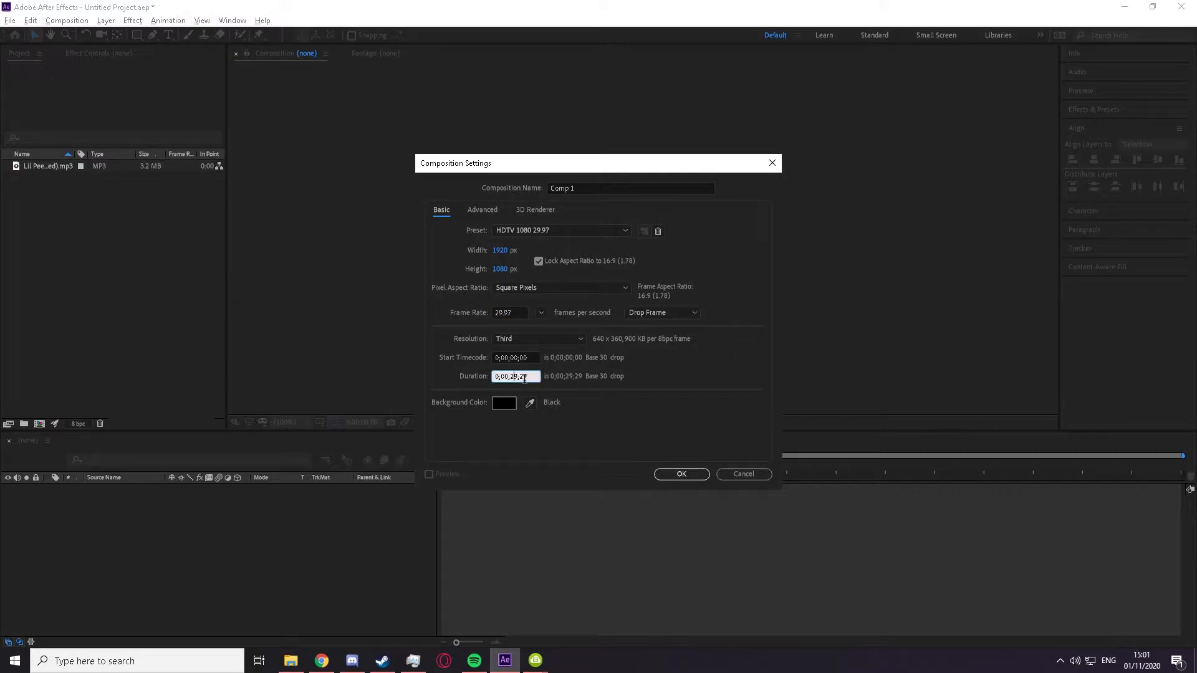
left_click(681, 475)
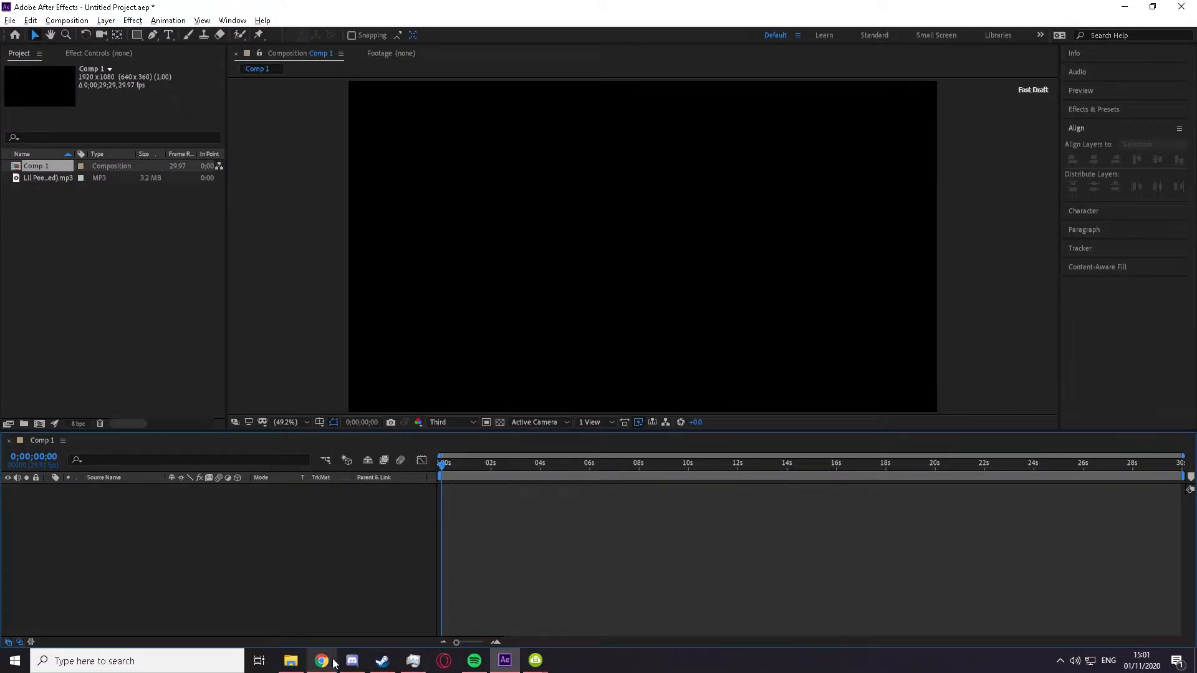
Step: Add the MP3 song to the composition and place the imported S12 c4 grapple to launch to crash.mp4 clip above it
left_click_drag(54, 182, 522, 549)
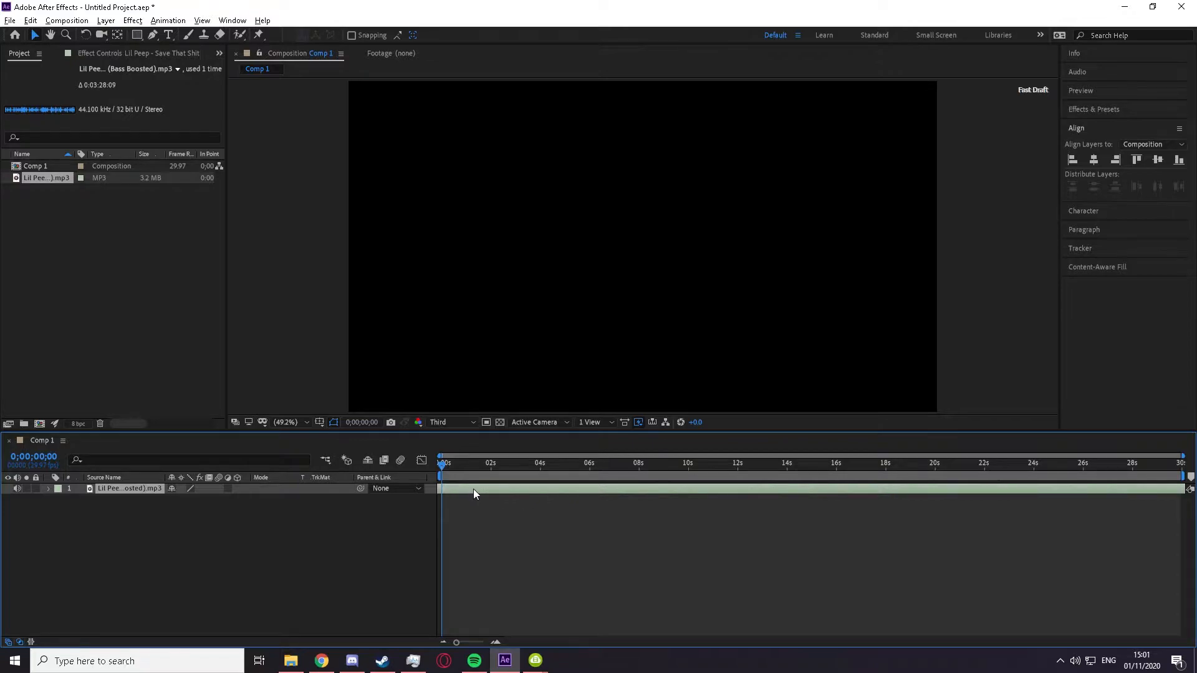
left_click_drag(41, 232, 43, 257)
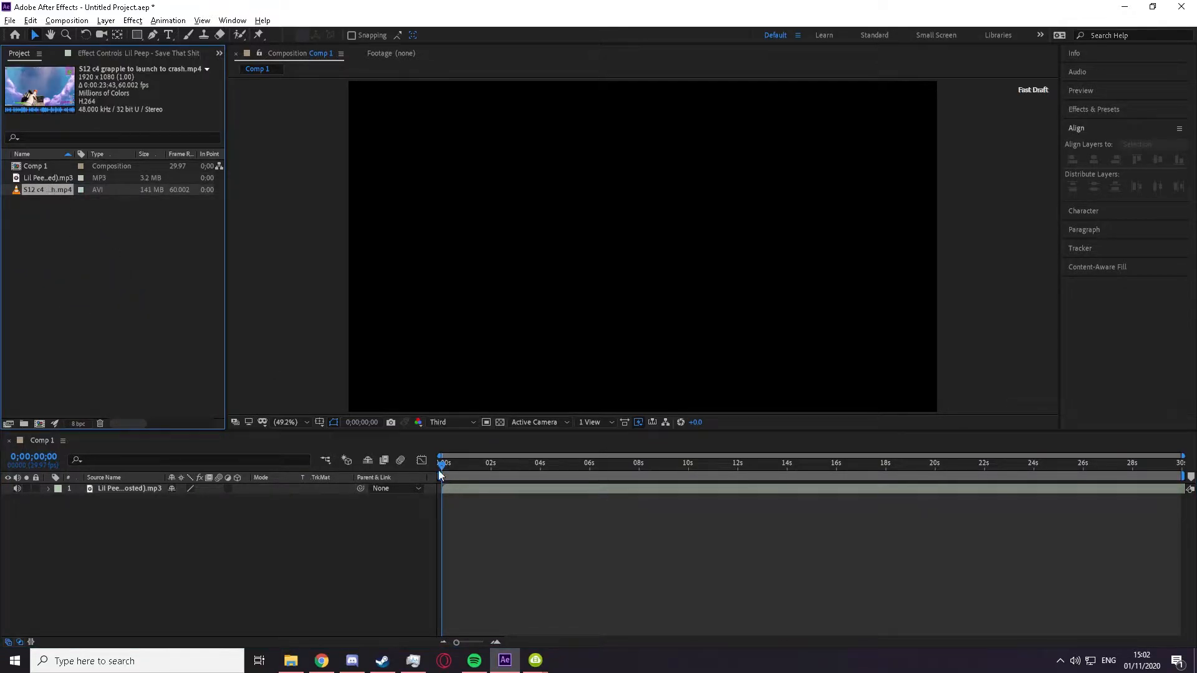
left_click_drag(73, 217, 477, 488)
Step: Reveal the audio waveform of the MP3 song layer
left_click(461, 500)
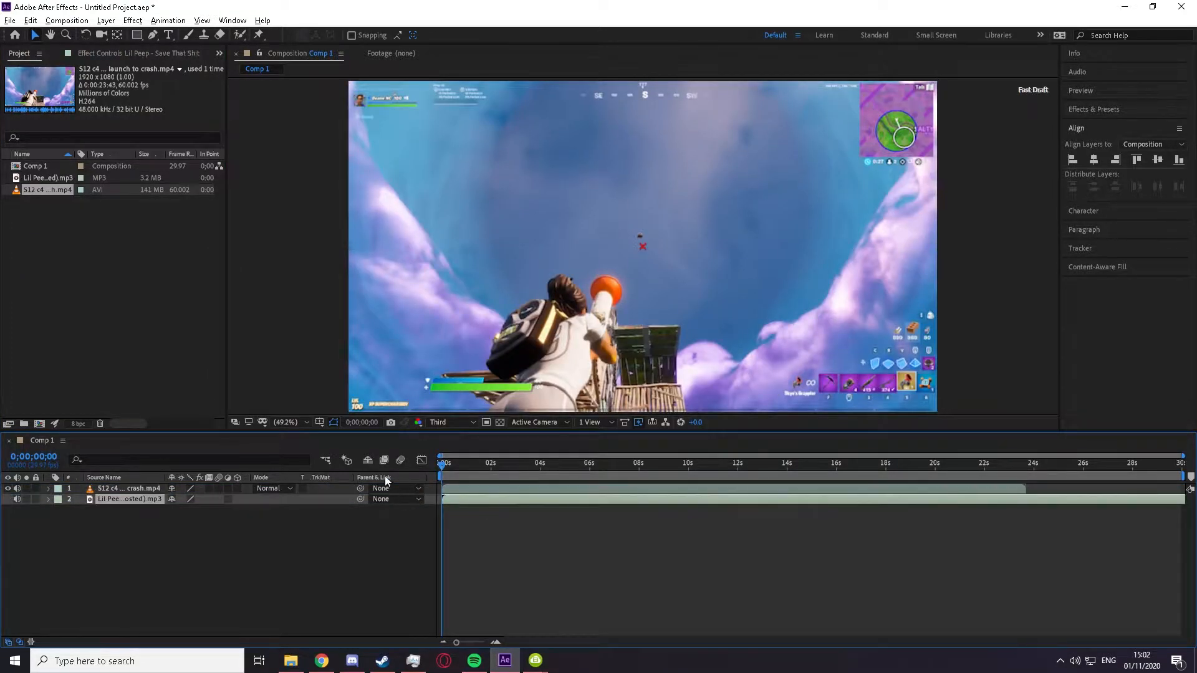
key("l")
key("l")
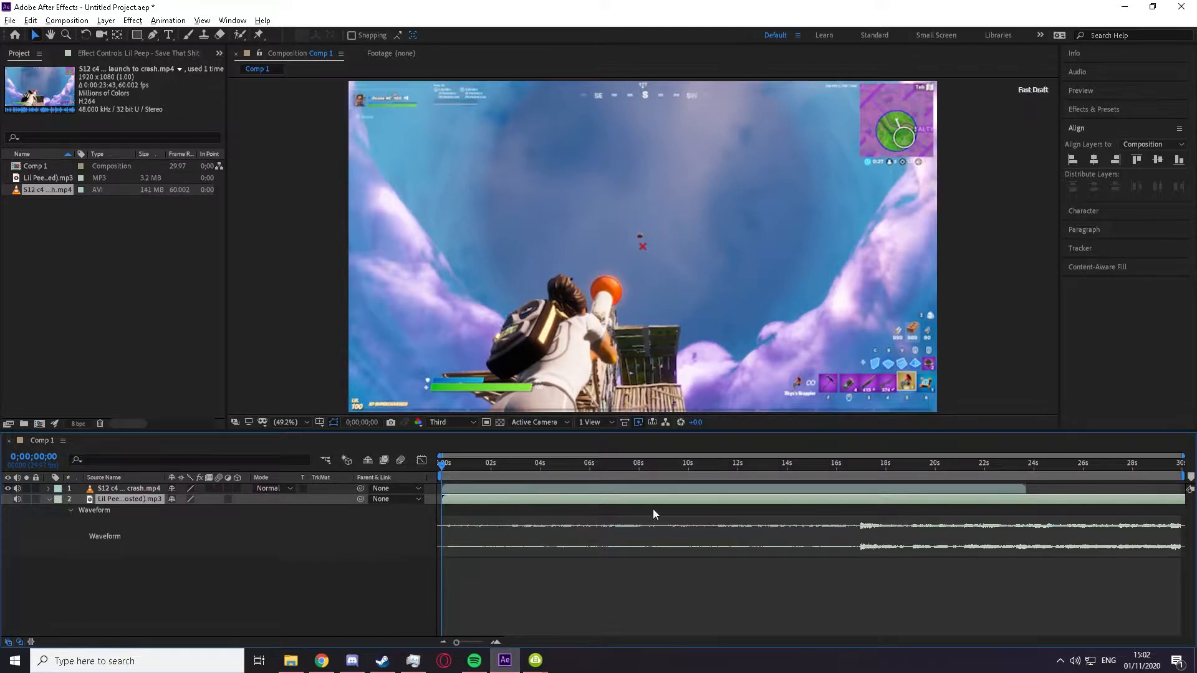
Step: Slide the song layer earlier until its loud section begins about 2 seconds into the composition
left_click_drag(679, 501, 467, 488)
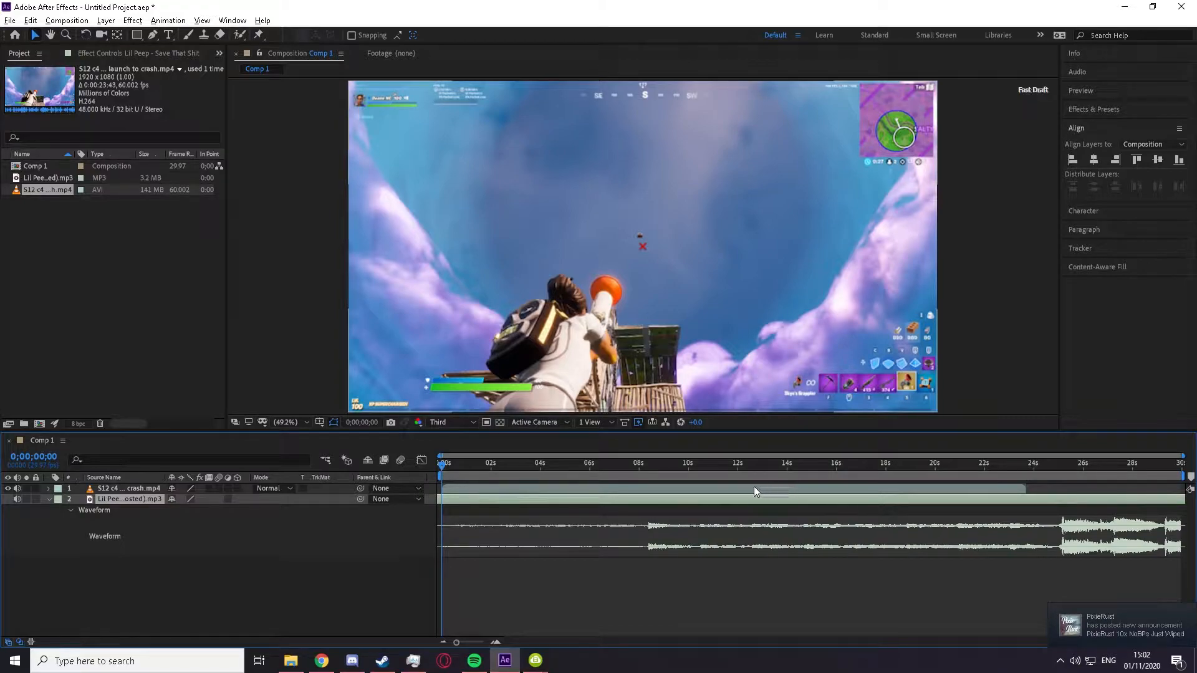
right_click(46, 439)
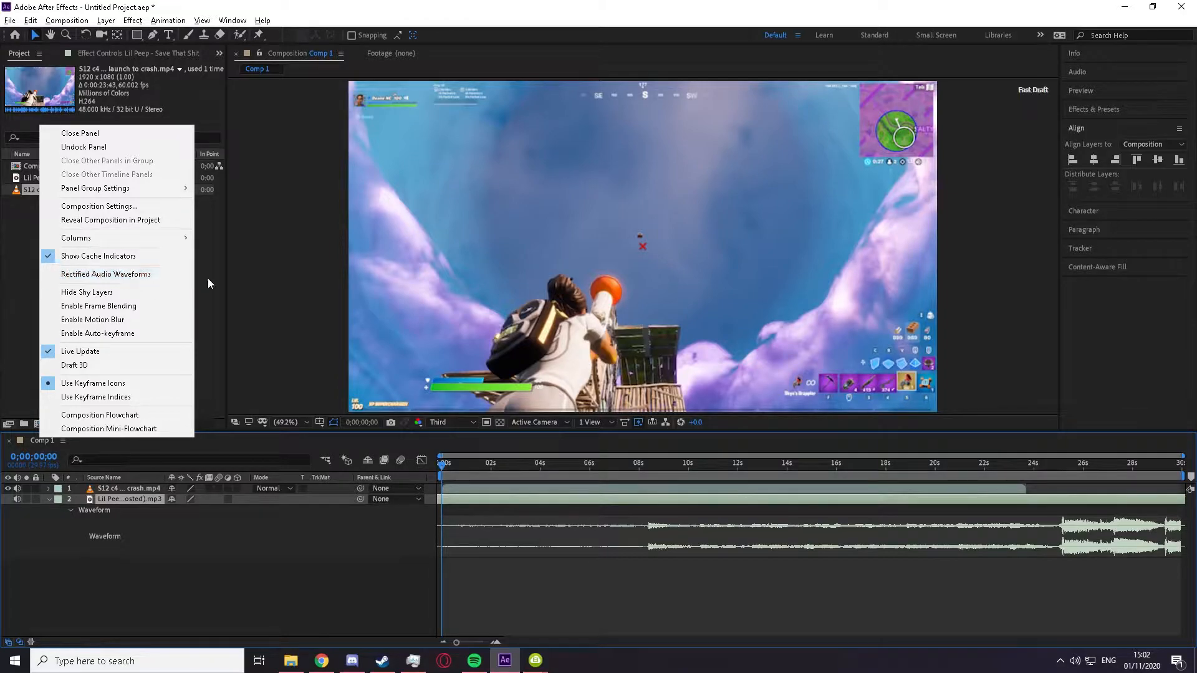
left_click(559, 579)
left_click_drag(518, 501, 368, 512)
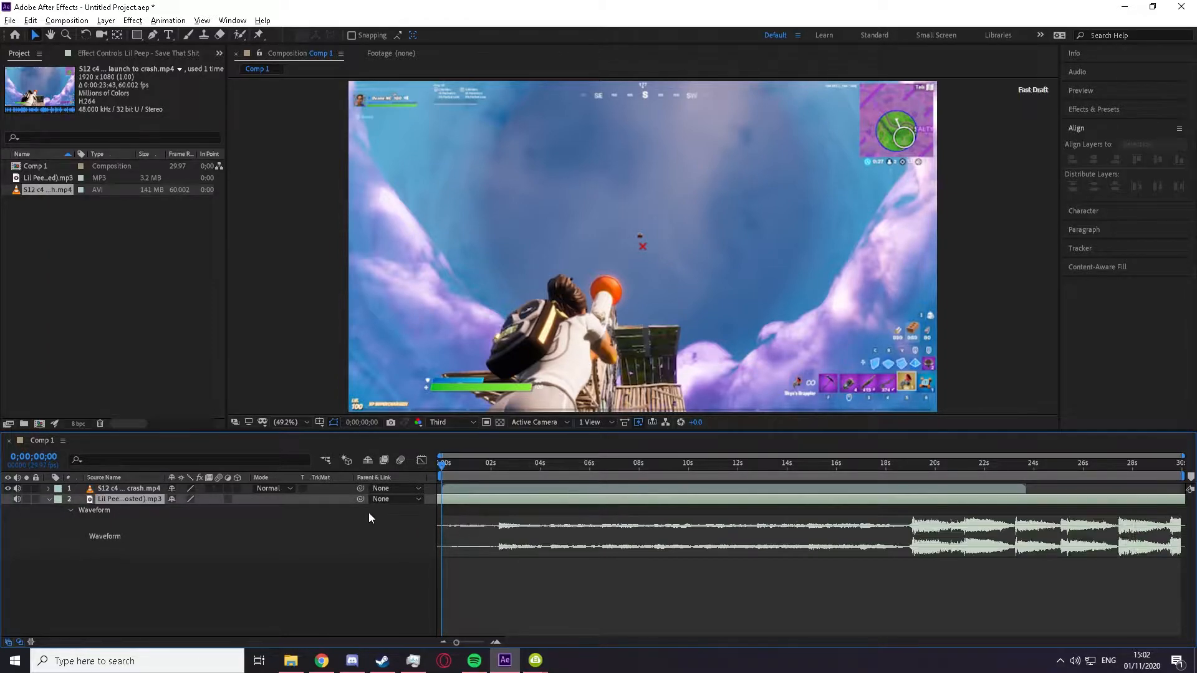
left_click_drag(511, 501, 464, 502)
left_click_drag(449, 454, 505, 466)
left_click_drag(446, 500, 459, 500)
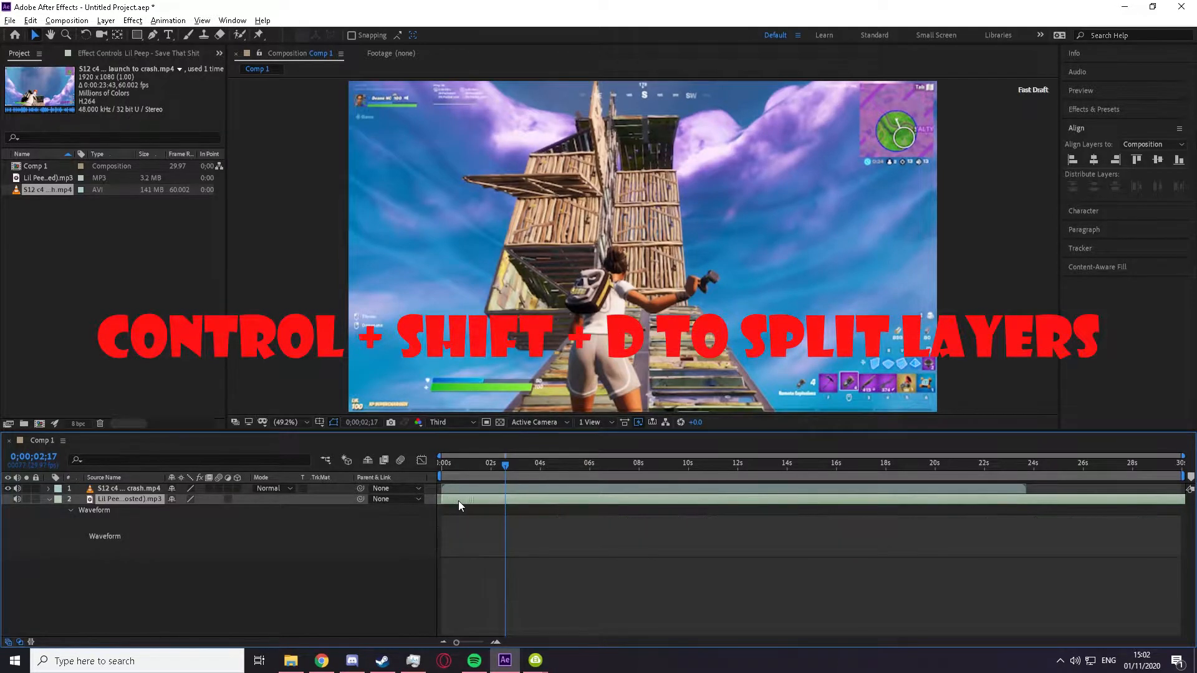
Step: Mute the gameplay clip's audio and return the playhead to the composition's start
left_click(504, 489)
left_click_drag(505, 467, 413, 477)
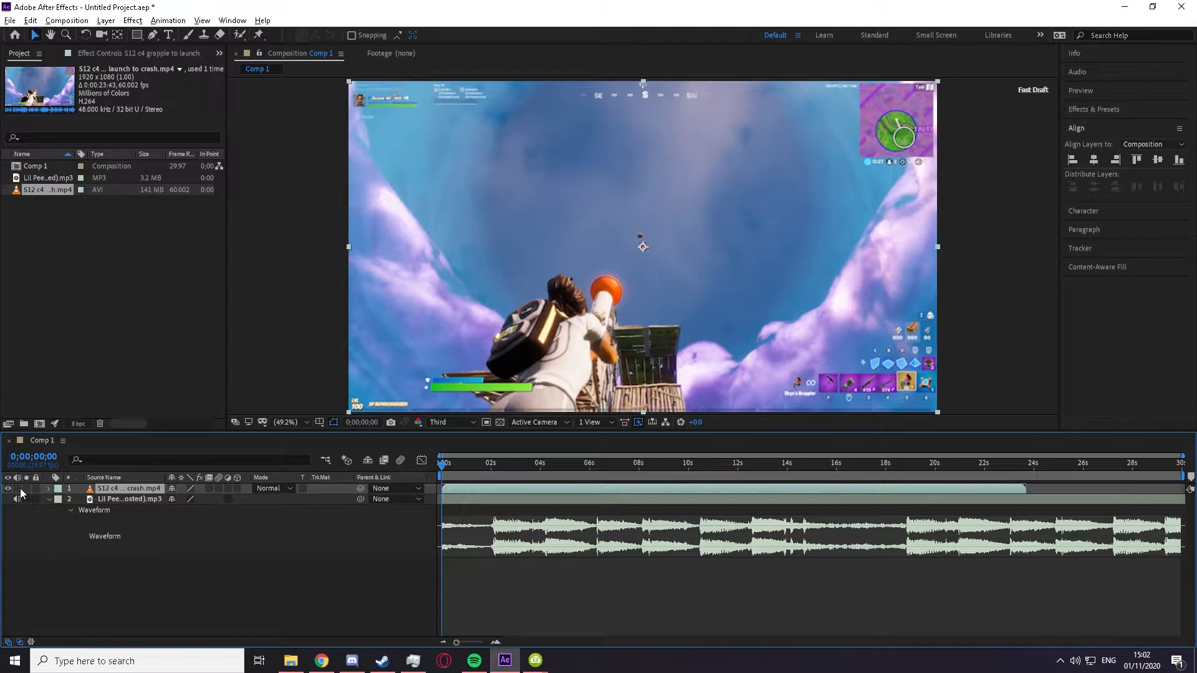
Step: Check the application volume levels in the system volume mixer
right_click(1075, 661)
left_click(1085, 615)
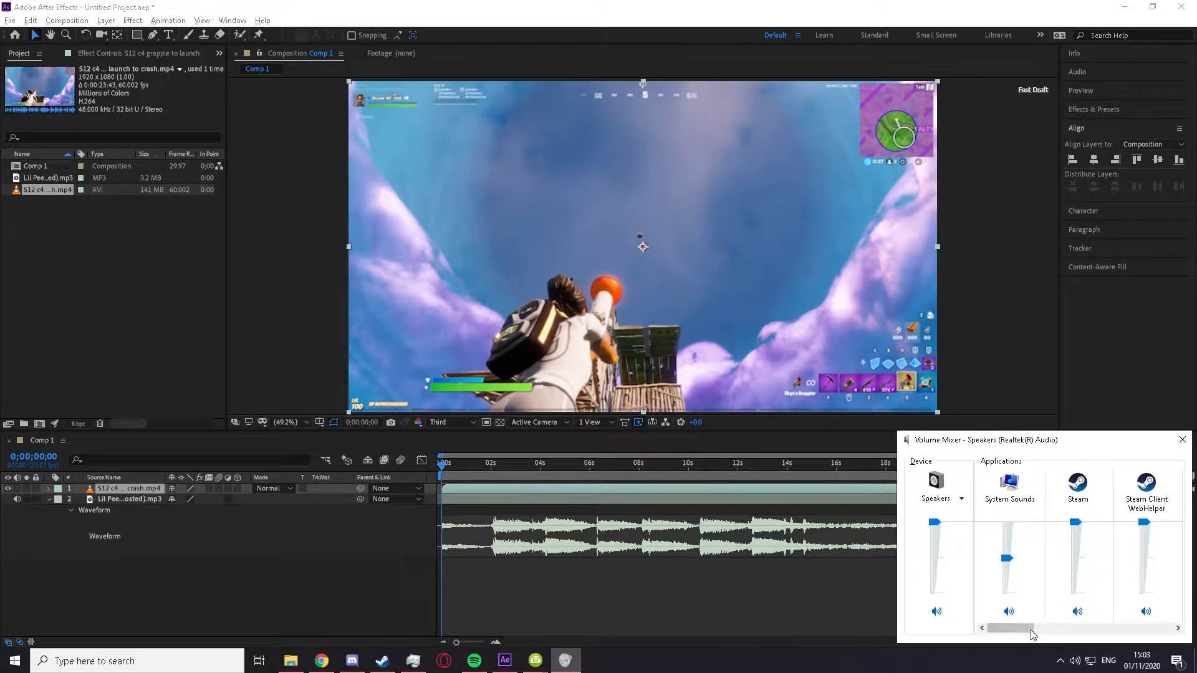
left_click_drag(1031, 629, 1074, 628)
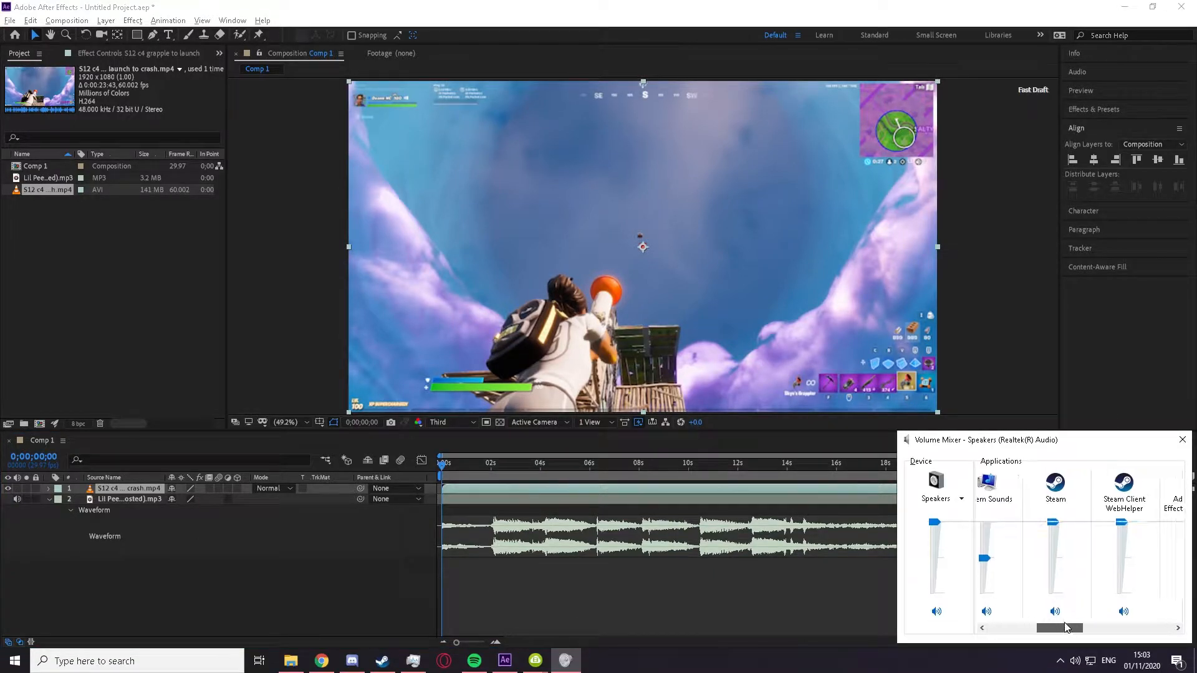
left_click(566, 538)
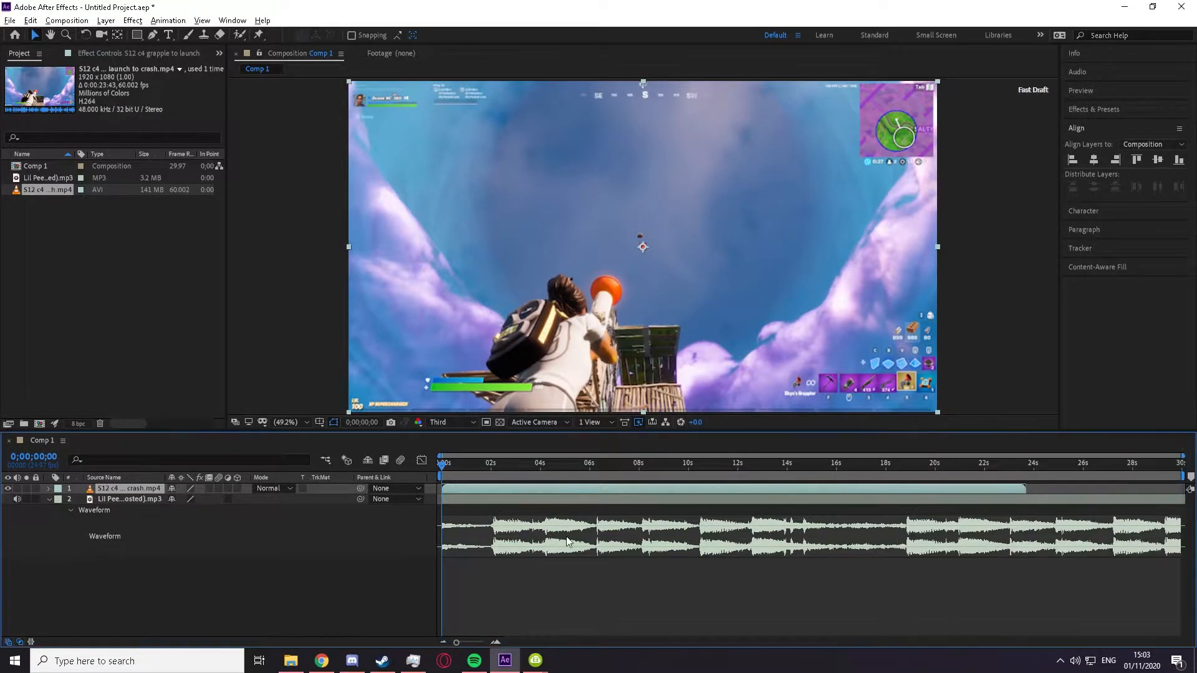
left_click(529, 576)
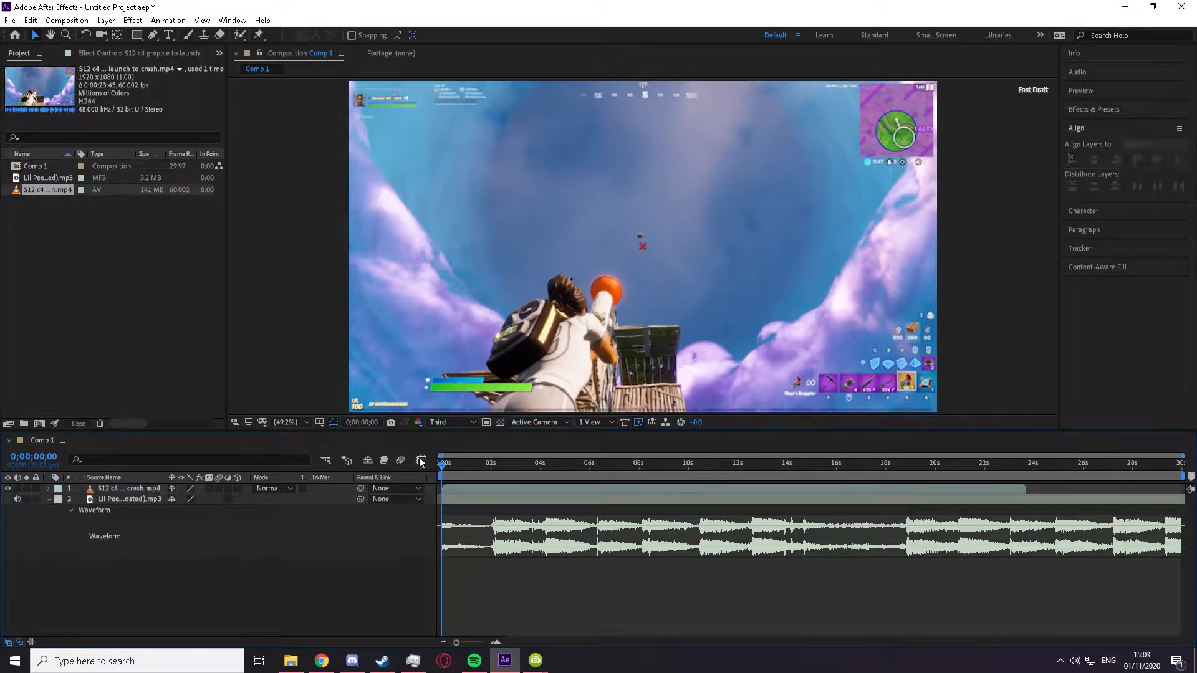
Step: Enable Time Remapping on the gameplay clip layer
left_click(447, 488)
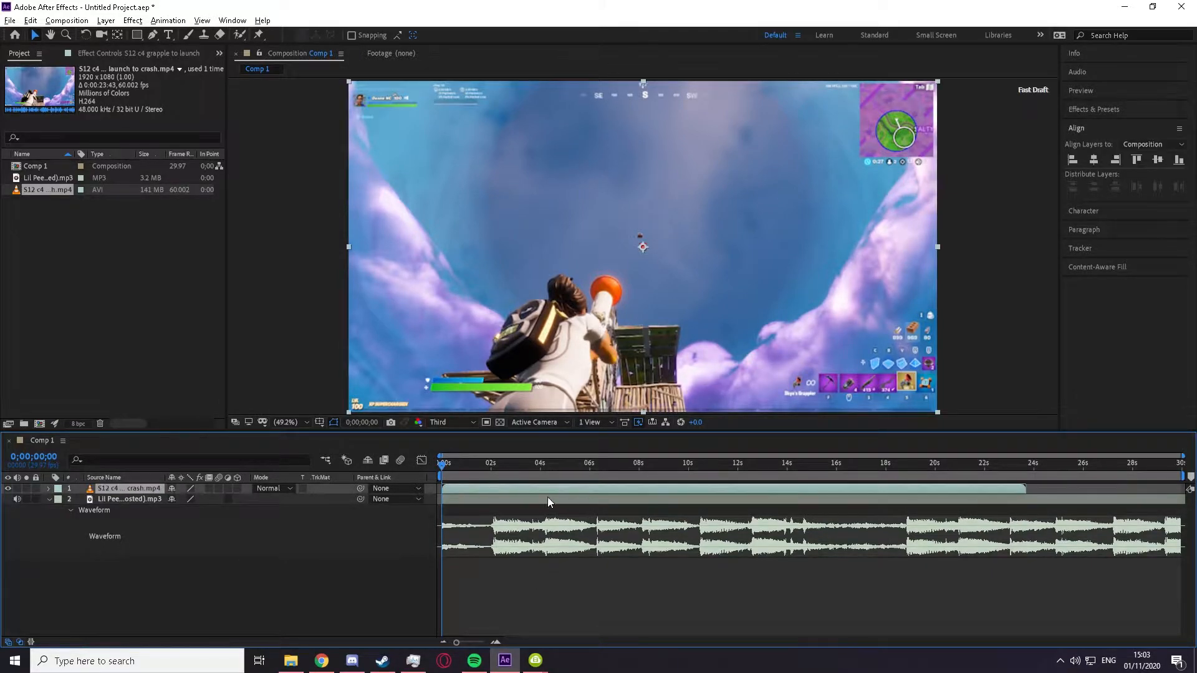
right_click(460, 493)
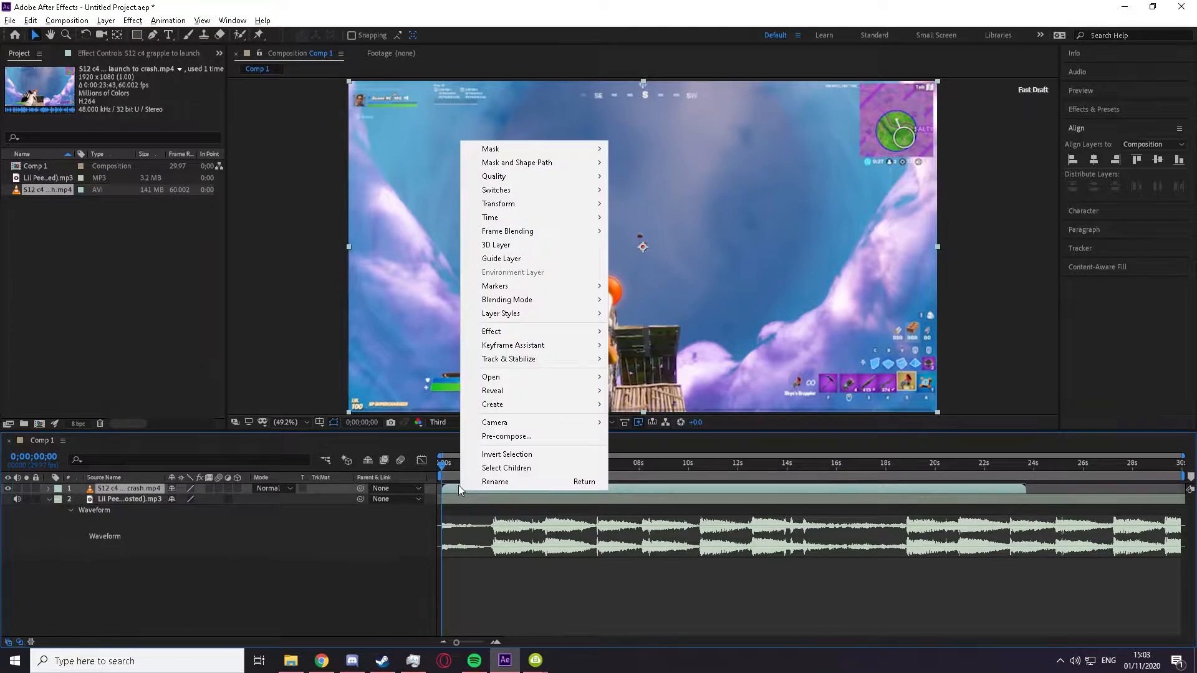
mouse_move(542, 216)
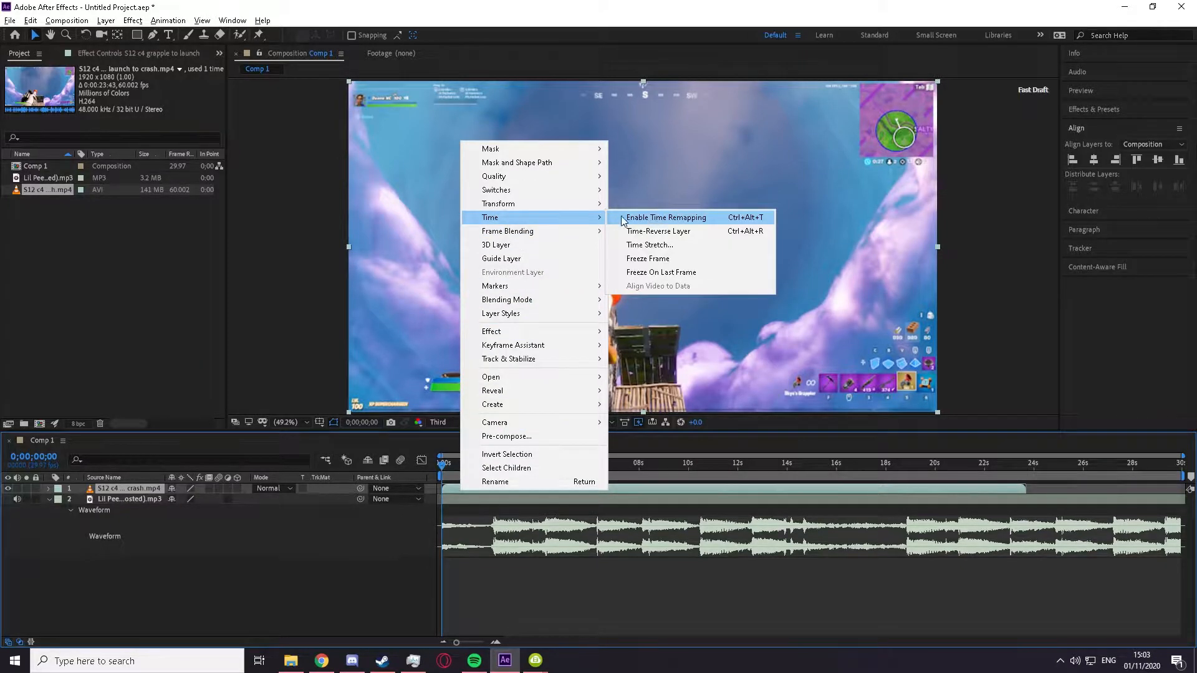
left_click(759, 219)
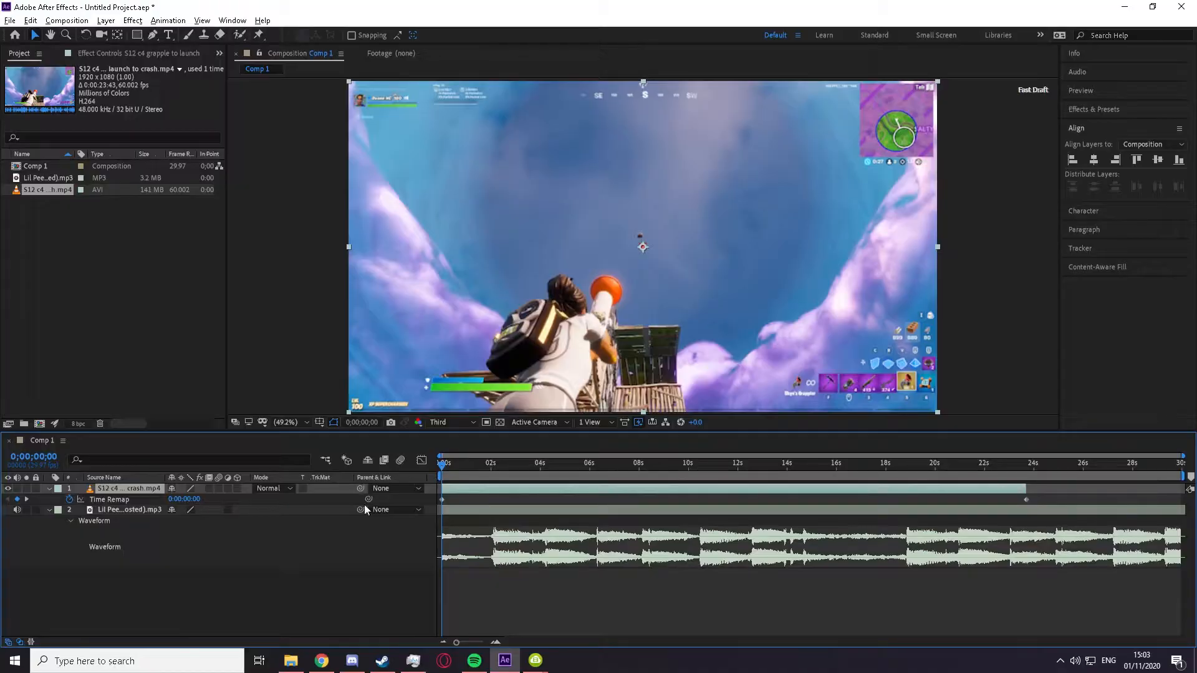
Step: Add a Time Remap keyframe to the gameplay clip at 0;00;02;14 and move it to the start of the layer
left_click_drag(447, 472, 552, 496)
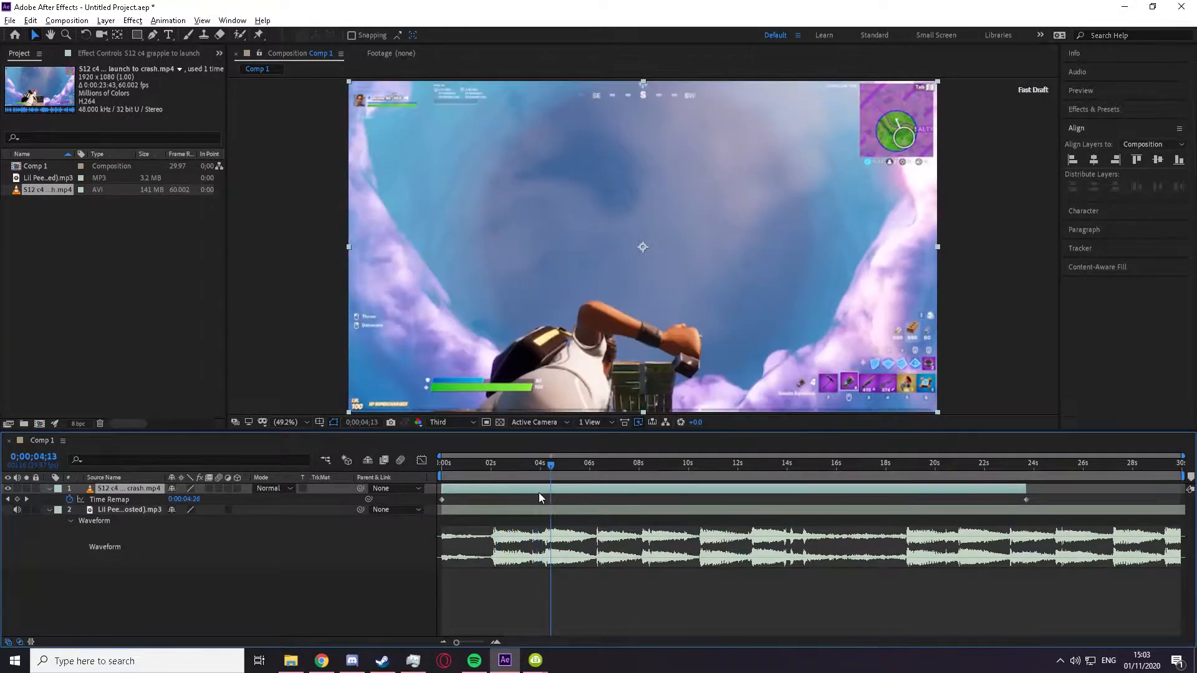
key("u")
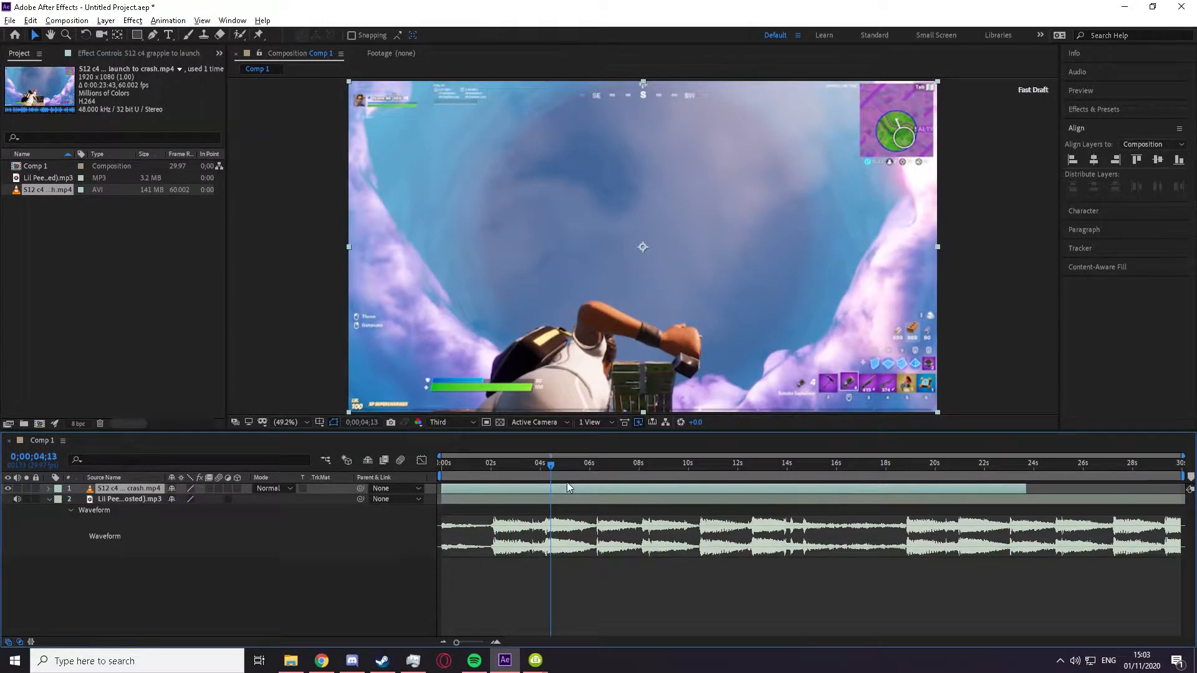
key("u")
left_click_drag(551, 466, 503, 471)
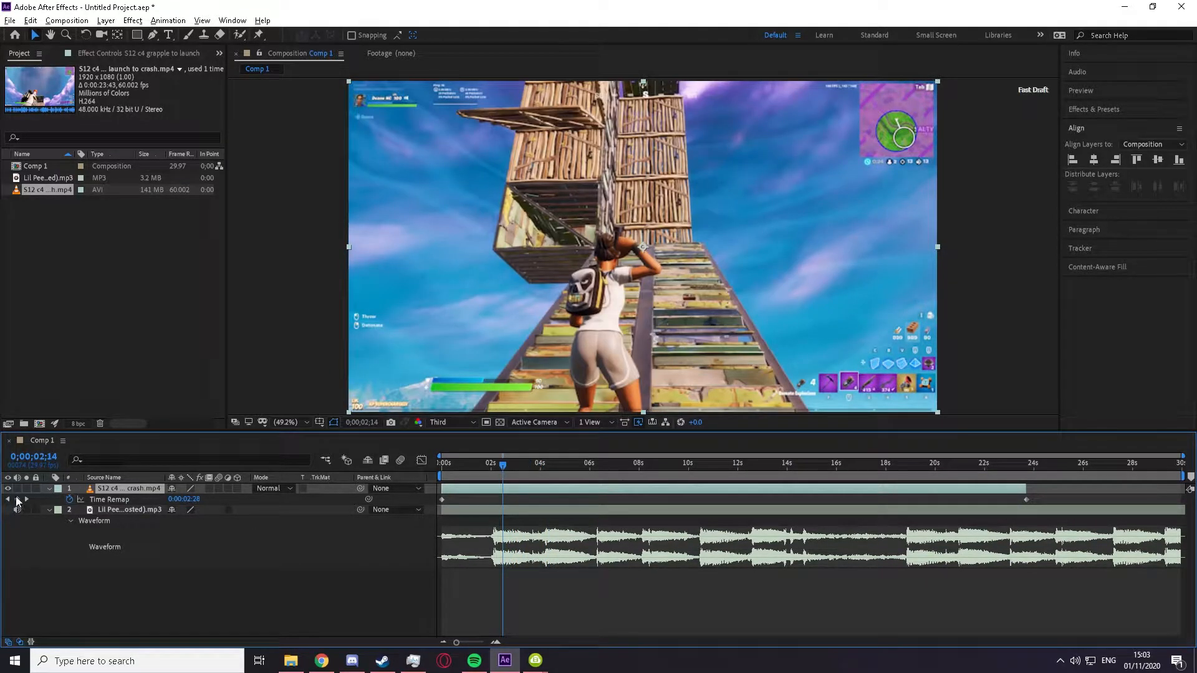
left_click(17, 499)
left_click_drag(503, 500, 442, 513)
Step: Add a Time Remap keyframe at 0;00;07;01 and move it earlier to about 4.5 seconds
left_click_drag(448, 472, 616, 458)
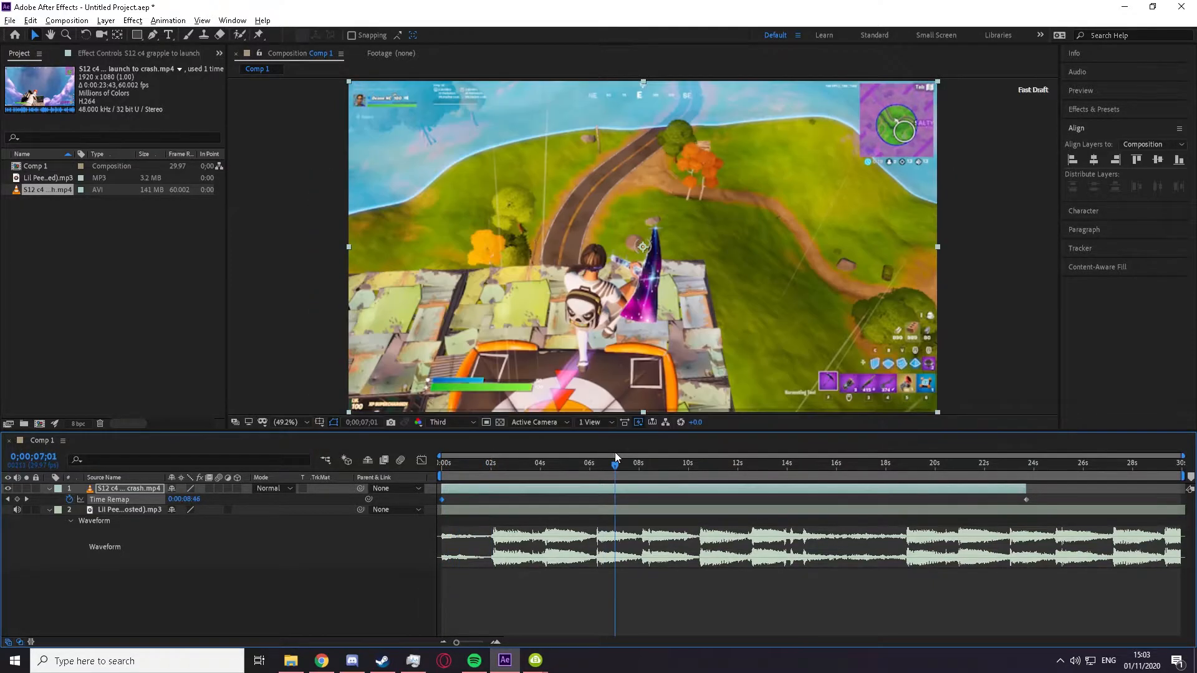
left_click(17, 498)
left_click_drag(615, 500, 555, 503)
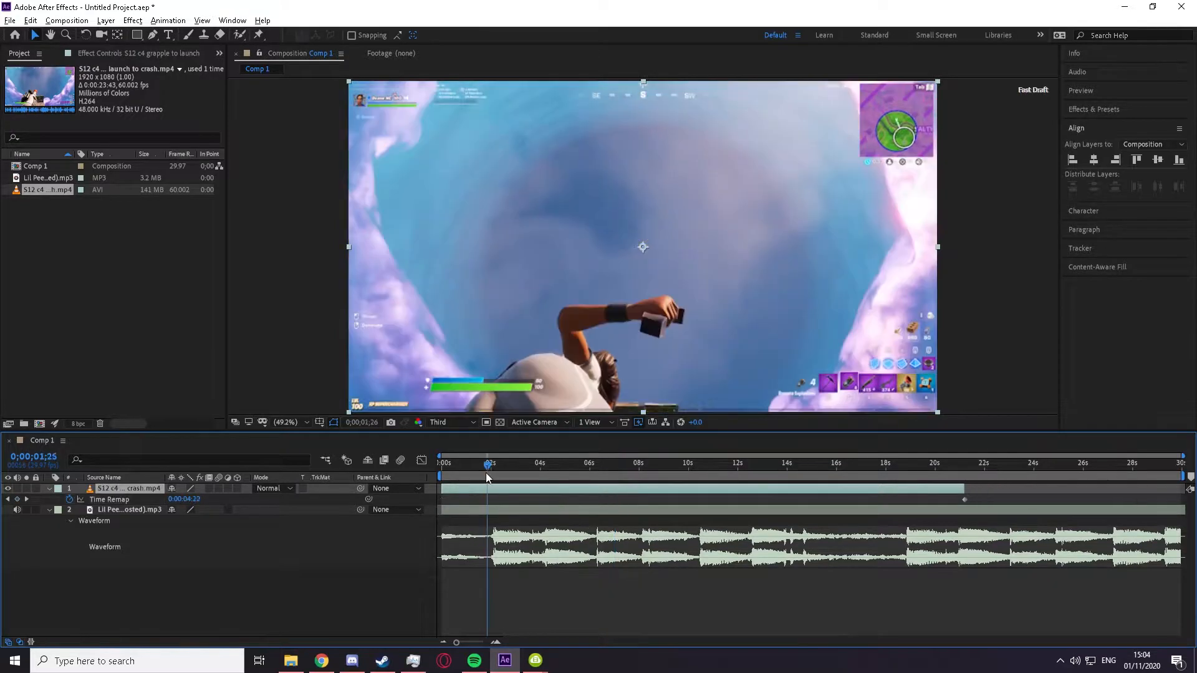
Step: Add a Time Remap keyframe to the gameplay clip at 0;00;02;02 and collapse its keyframed properties
left_click_drag(485, 472, 490, 502)
left_click(16, 500)
key("u")
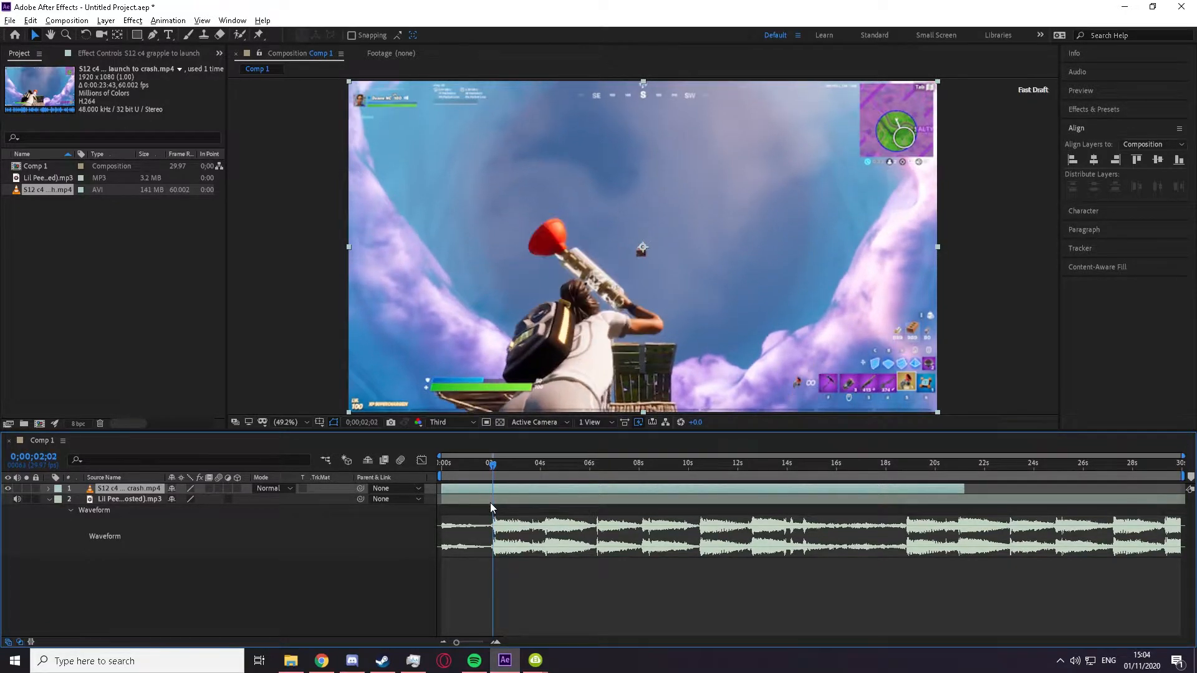
Step: Using the song's waveform, add numbered composition markers on its beats, starting with the first loud beat at 0;00;02;03
left_click(491, 501)
key("l")
key("l")
key("l")
key("l")
scroll(490, 517, "up", 1)
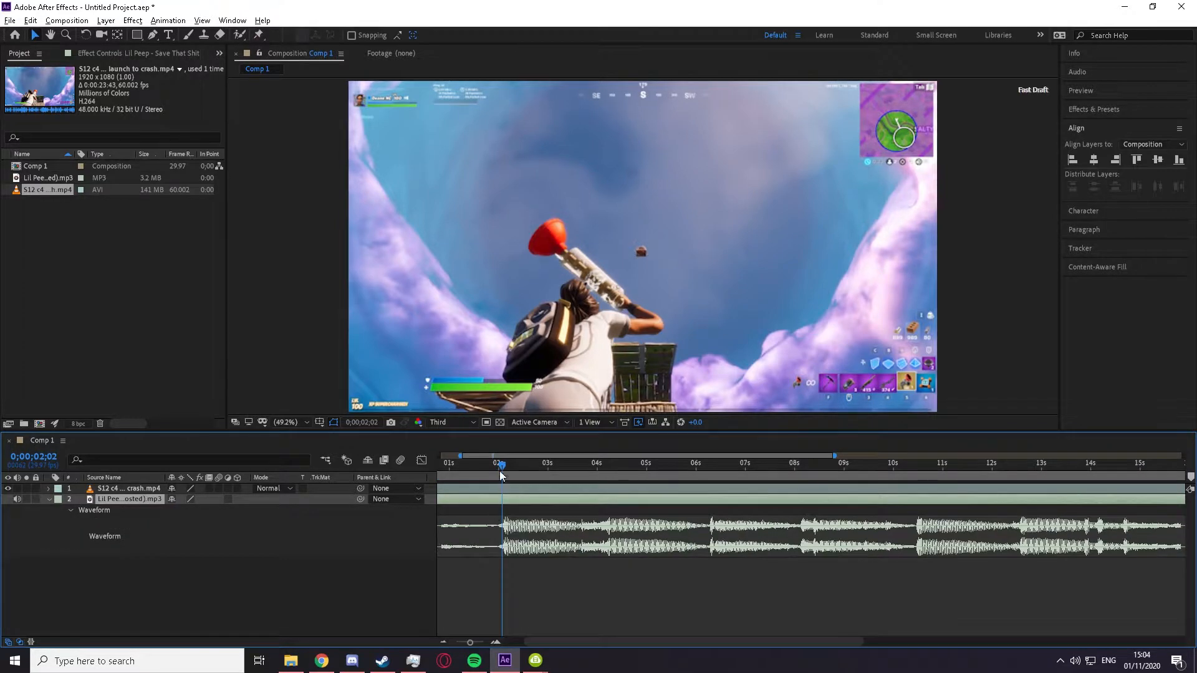
left_click_drag(499, 466, 501, 473)
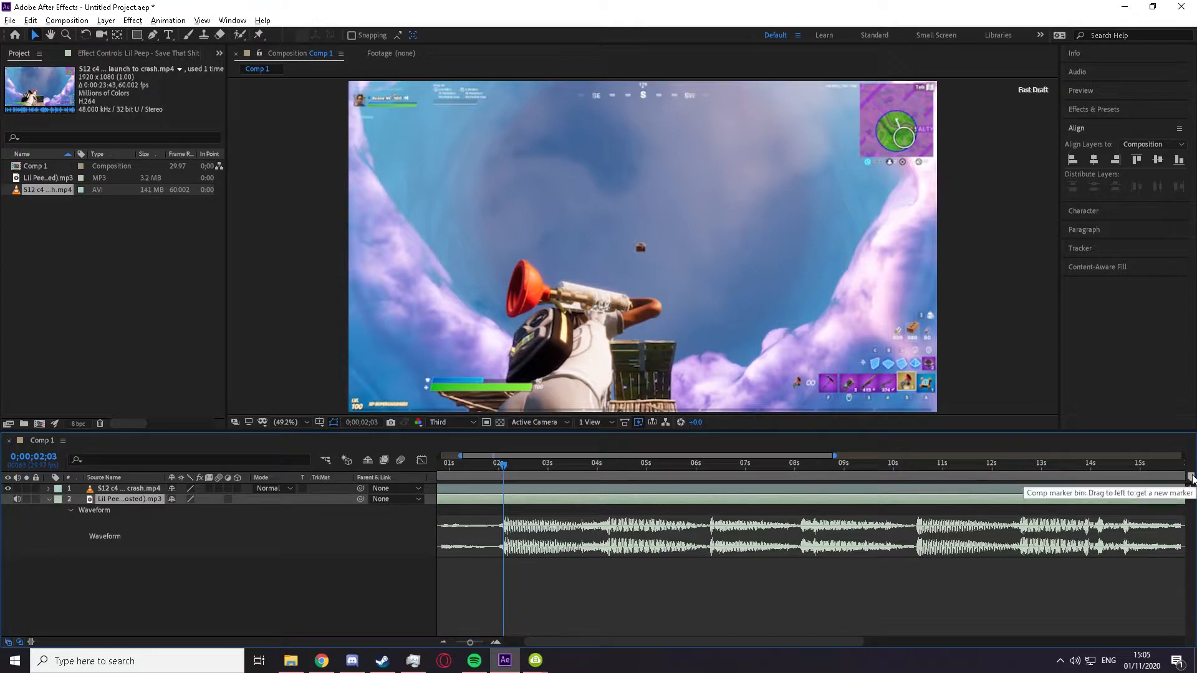
left_click(1191, 478)
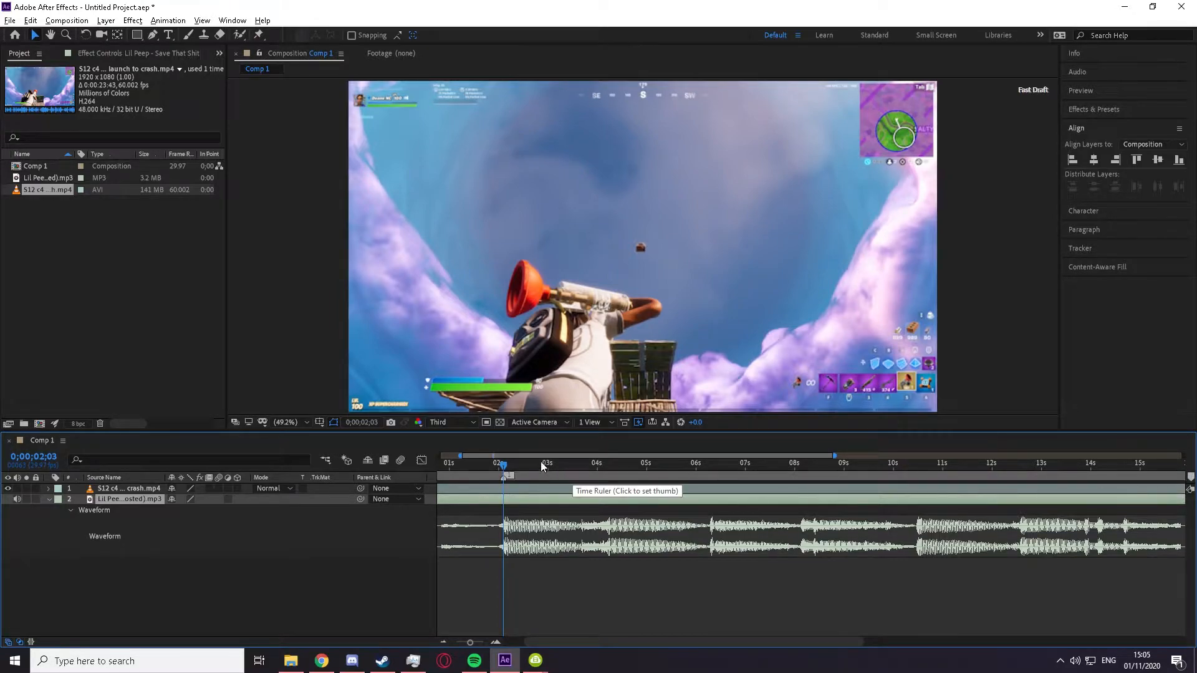
left_click_drag(504, 466, 709, 466)
key("shift+2")
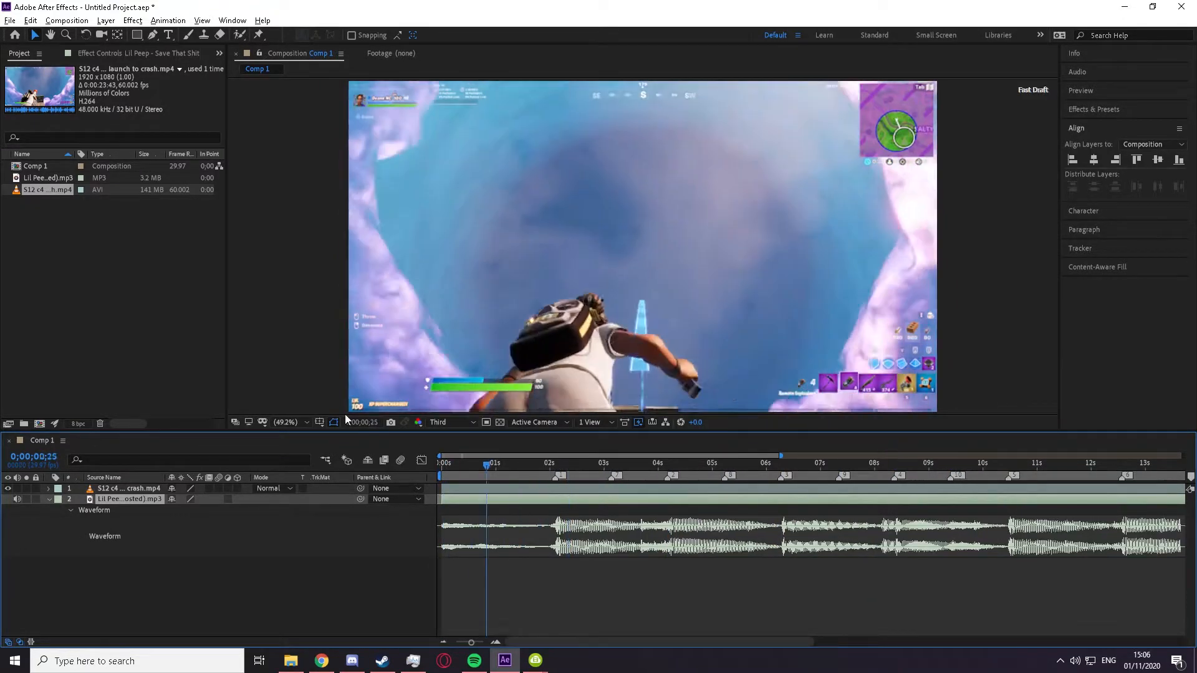
Step: Hide the song's waveform, reveal the gameplay clip's Time Remap property and move the playhead to 0;00;00;00
mouse_move(345, 419)
left_mouse_down()
mouse_move(615, 477)
mouse_move(470, 480)
mouse_move(557, 478)
left_mouse_up()
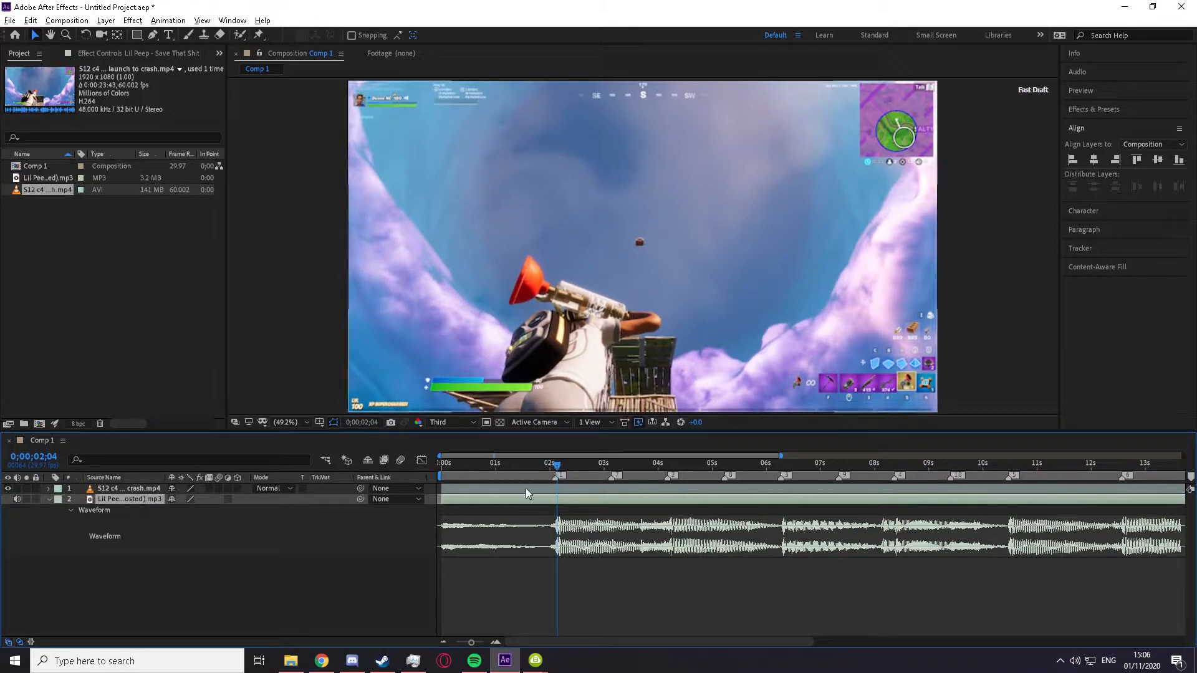
key("l")
left_click_drag(526, 472, 534, 472)
left_click(559, 489)
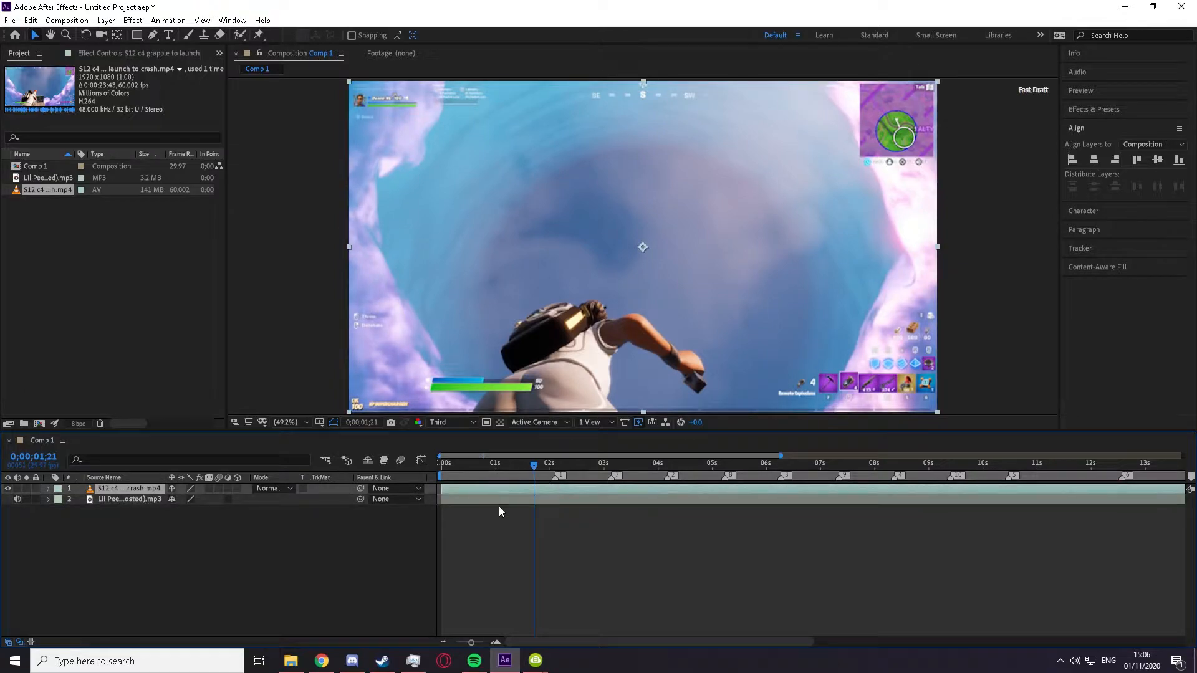
key("ctrl+alt+t")
key("Home")
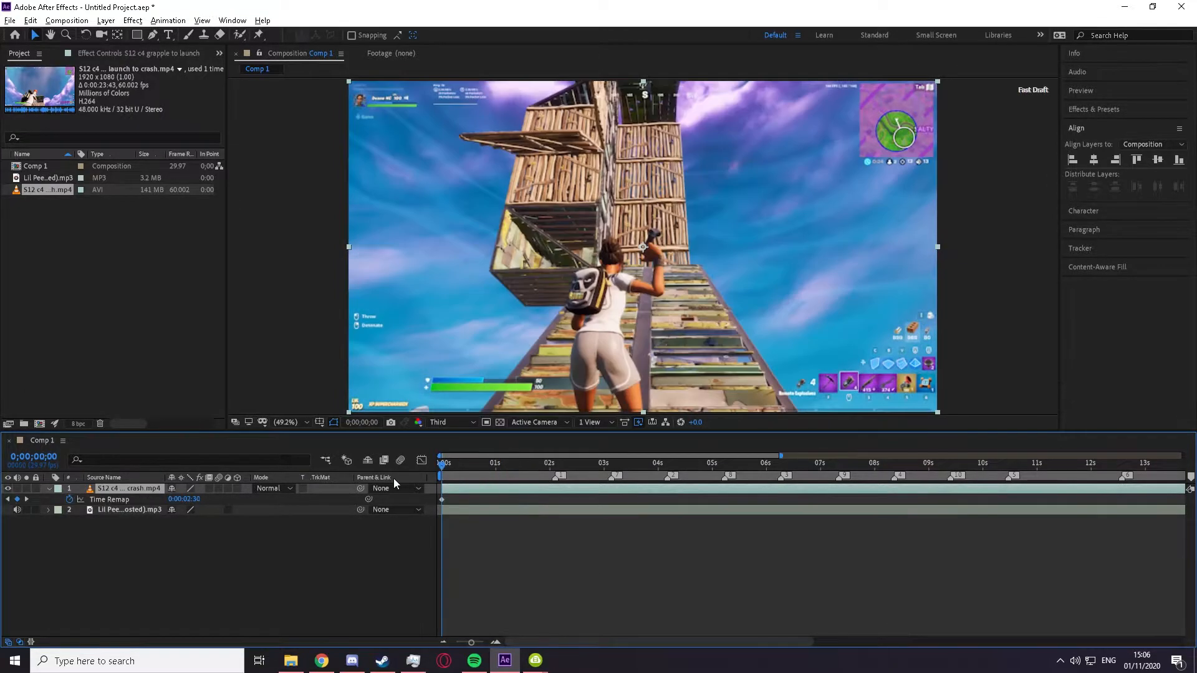
Step: Play and scrub through the first eight seconds of the gameplay clip to find the moments to match to the beat markers
left_click_drag(438, 464, 548, 463)
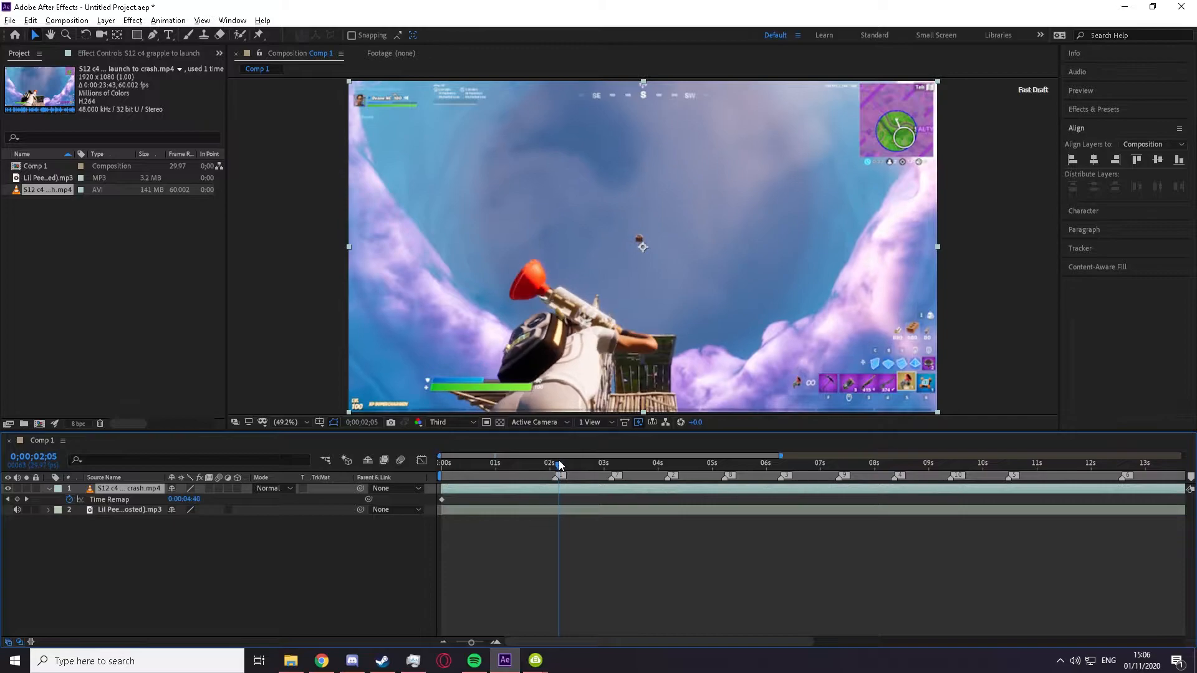
left_click_drag(560, 464, 422, 465)
key("space")
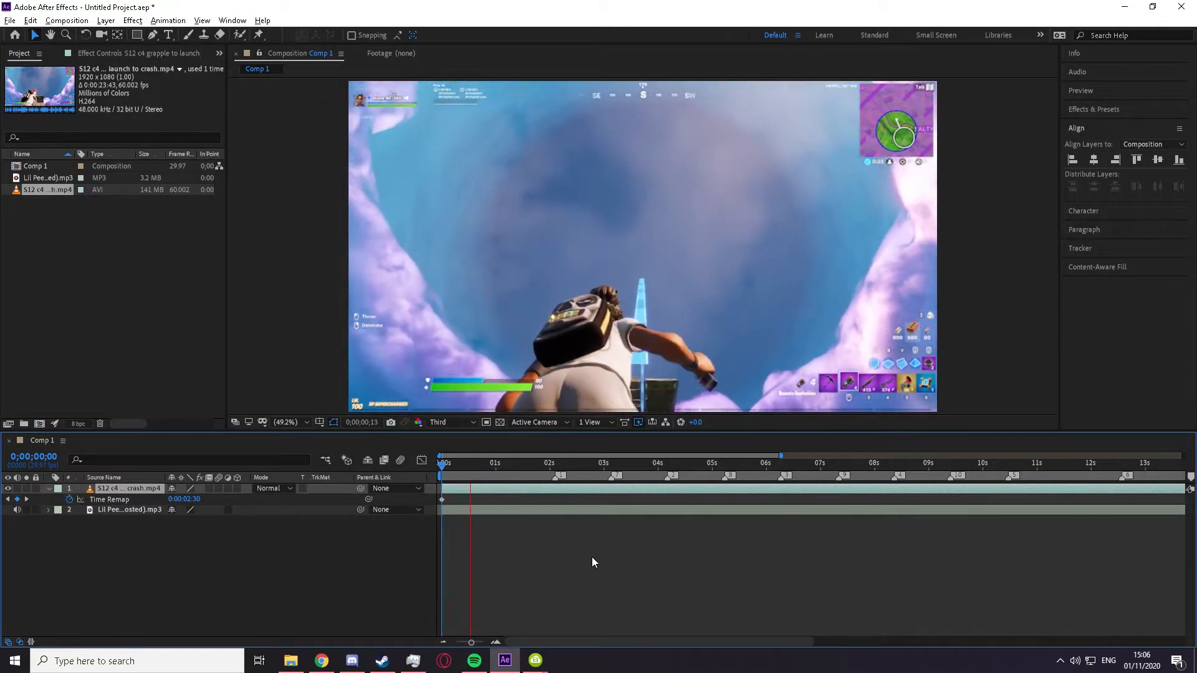
key("space")
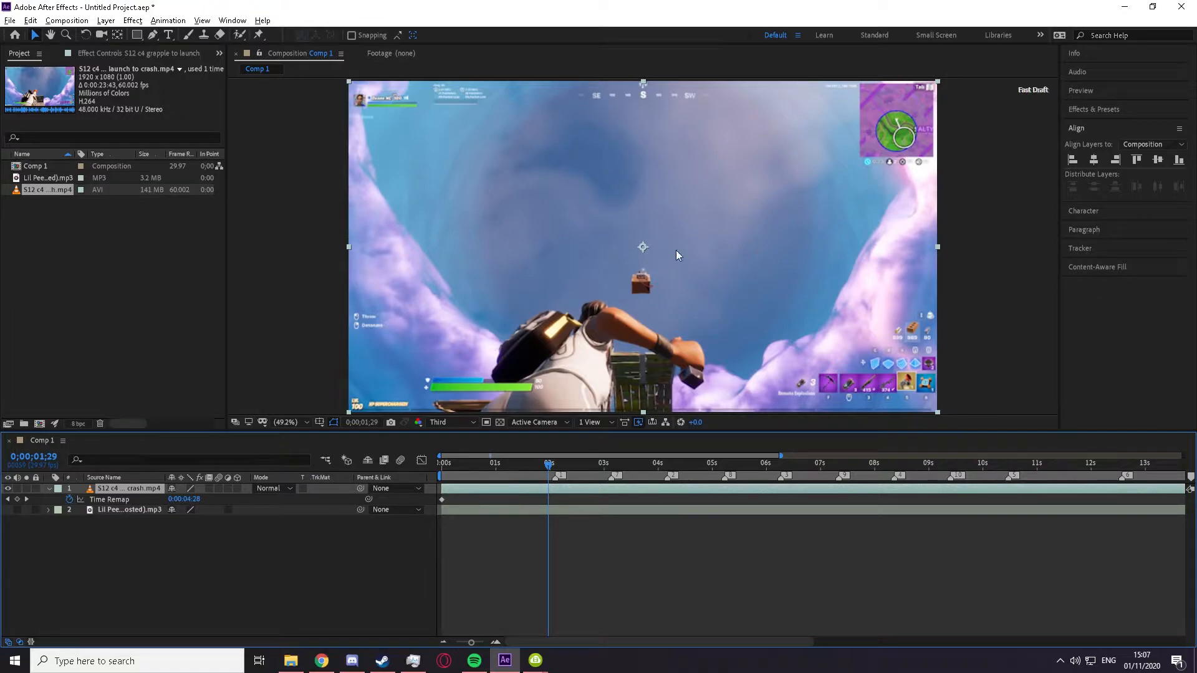
key("space")
key("space")
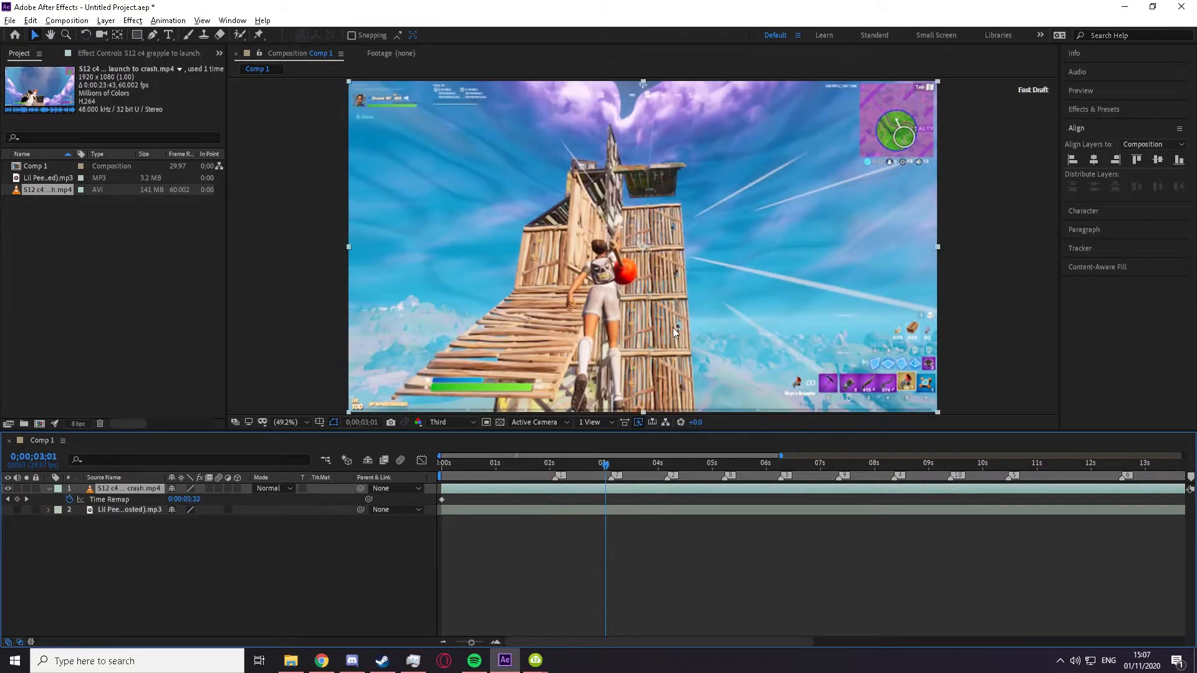
key("space")
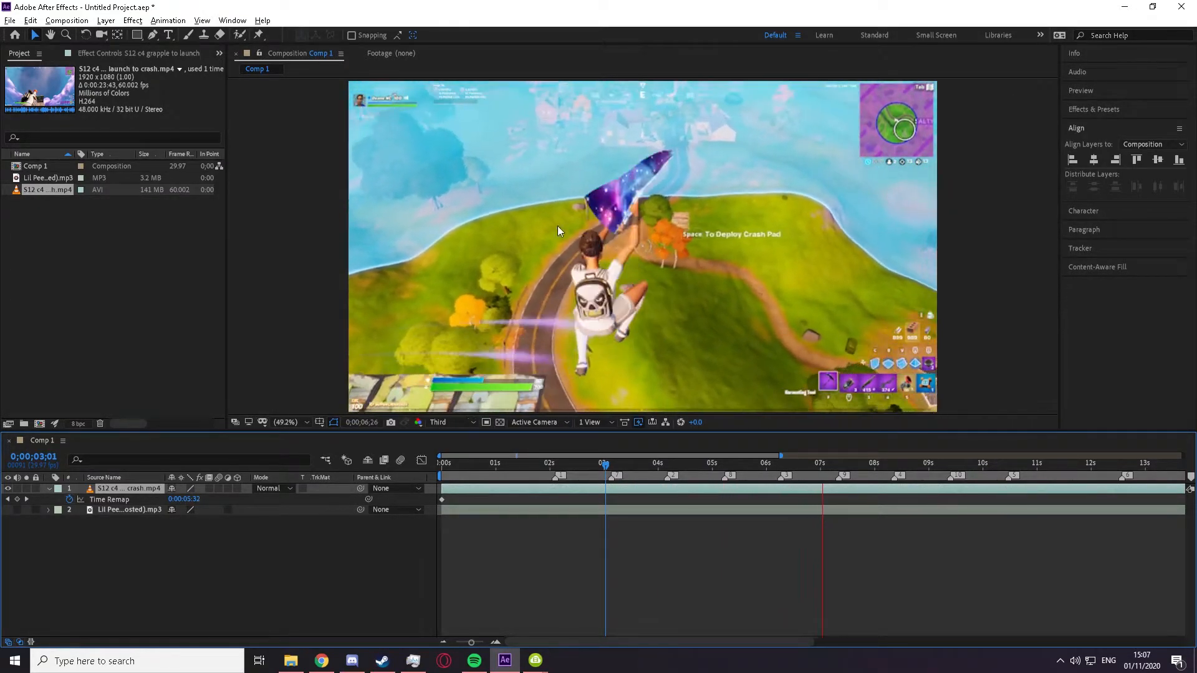
left_click(791, 466)
left_click_drag(791, 468, 898, 466)
left_click_drag(905, 466, 488, 501)
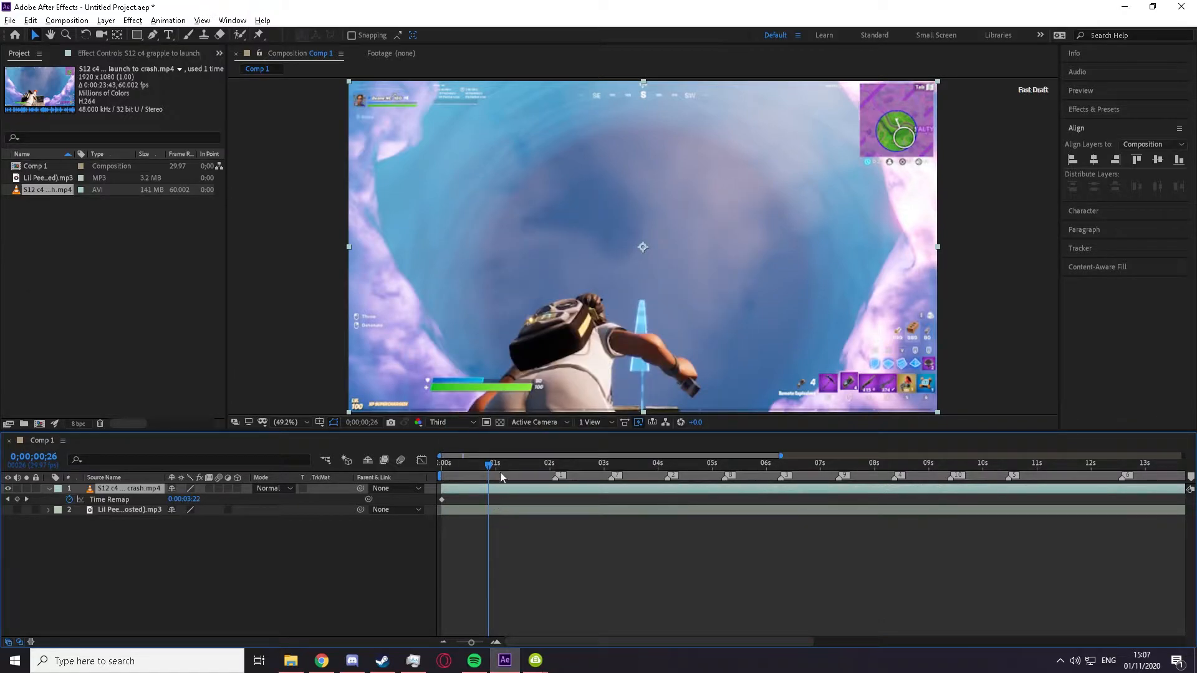
Step: Add Time Remap keyframes at 0;00;01;28 and 0;00;02;29 and move them onto the first two beat markers
left_click_drag(503, 465, 546, 497)
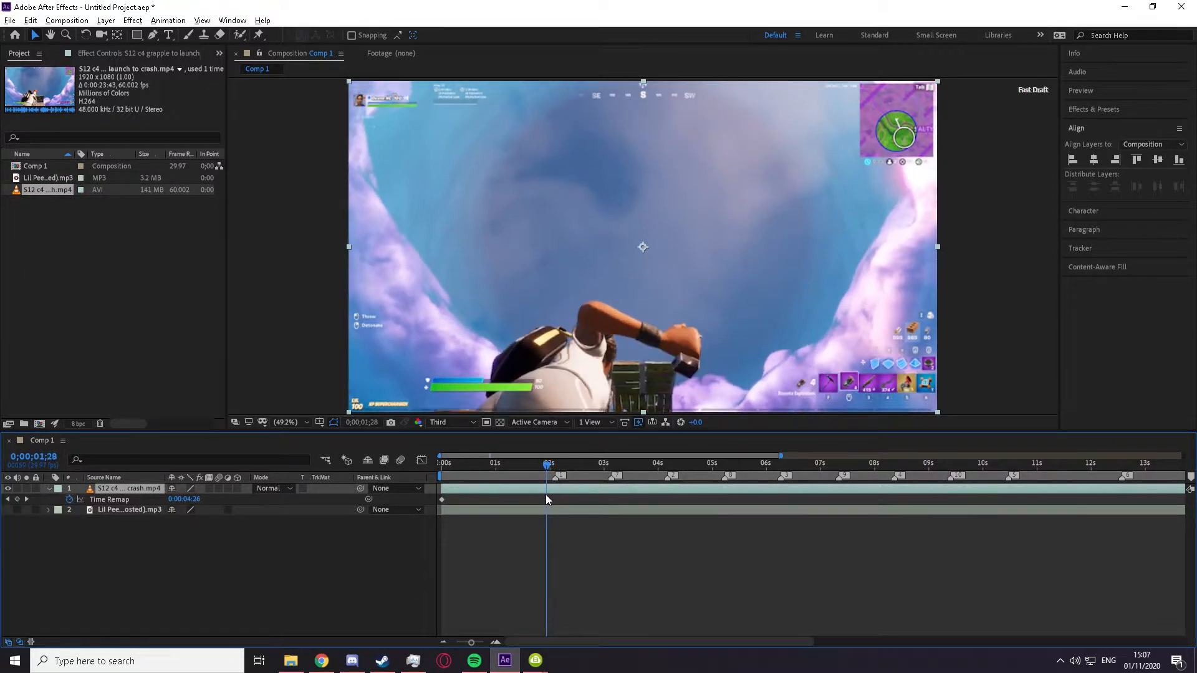
left_click(17, 499)
left_click_drag(552, 467, 603, 461)
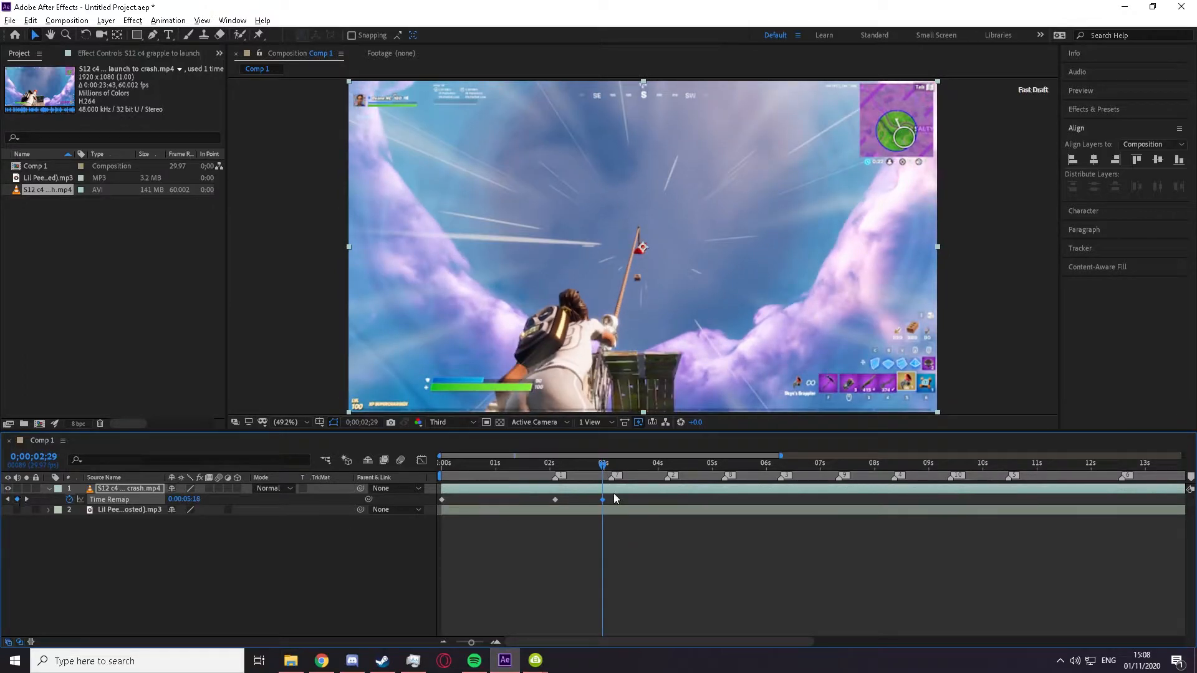
left_click_drag(602, 501, 669, 463)
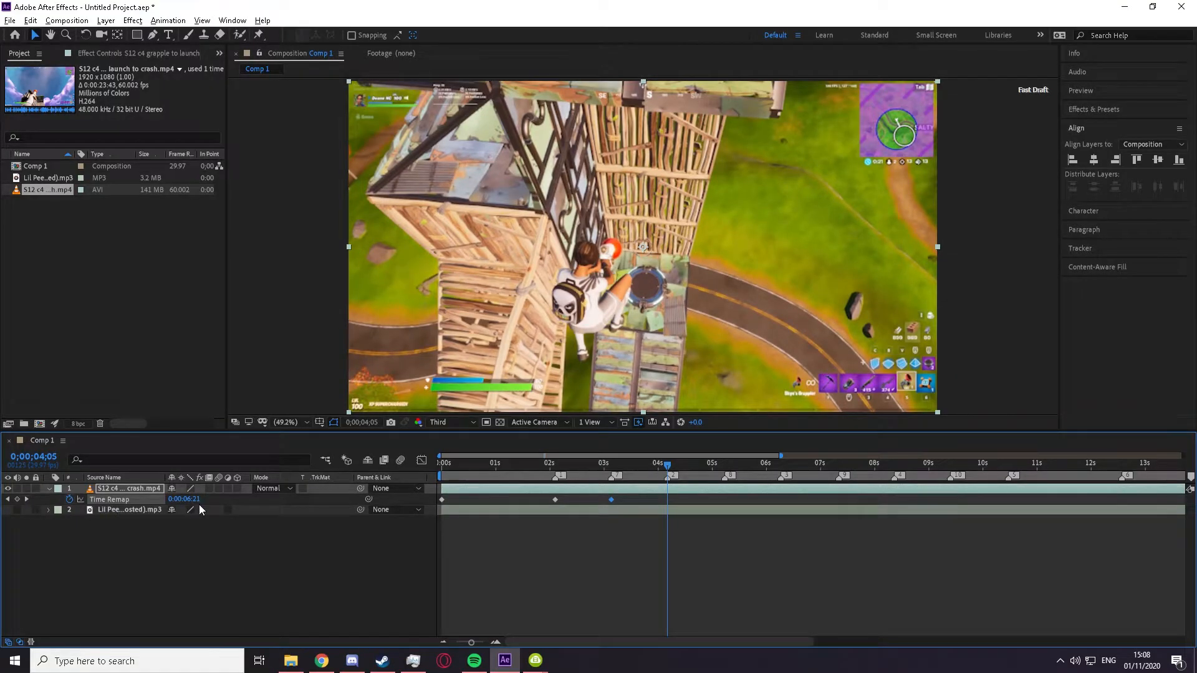
Step: Set Time Remap keyframes on the next three beat markers at 0;00;04;05, 0;00;05;07 and 0;00;06;08, the last two with values 0:00:08:32 and 0:00:09:31
left_click_drag(193, 500, 227, 493)
left_click(724, 463)
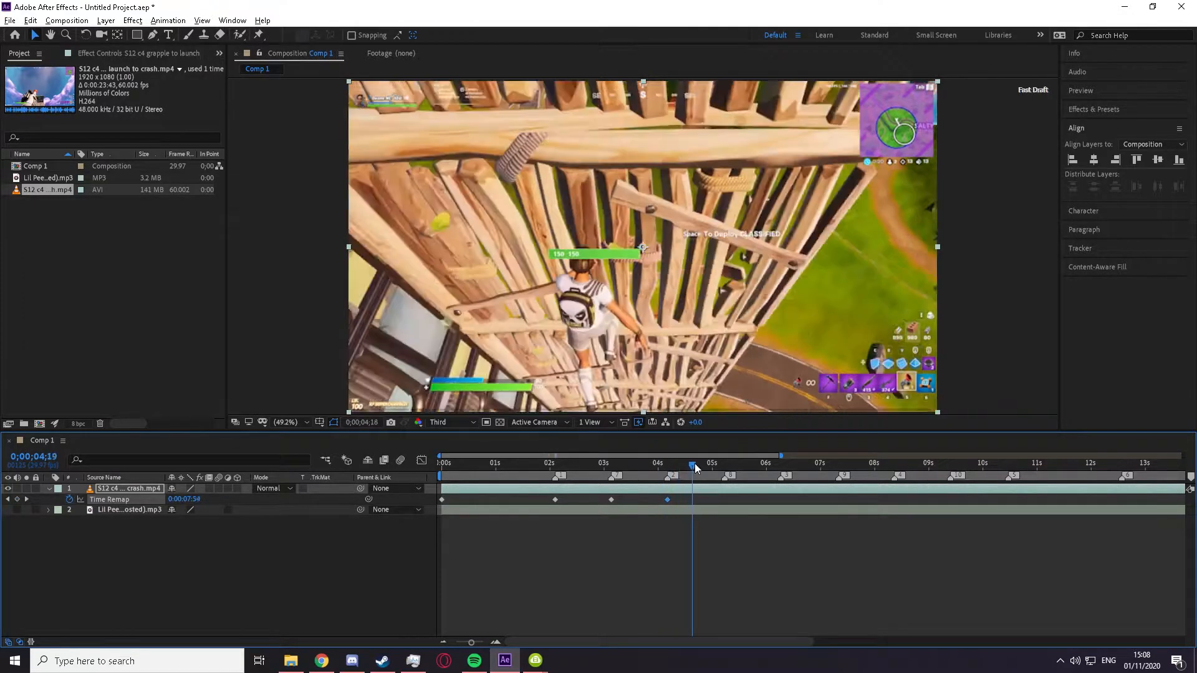
left_click_drag(181, 500, 179, 499)
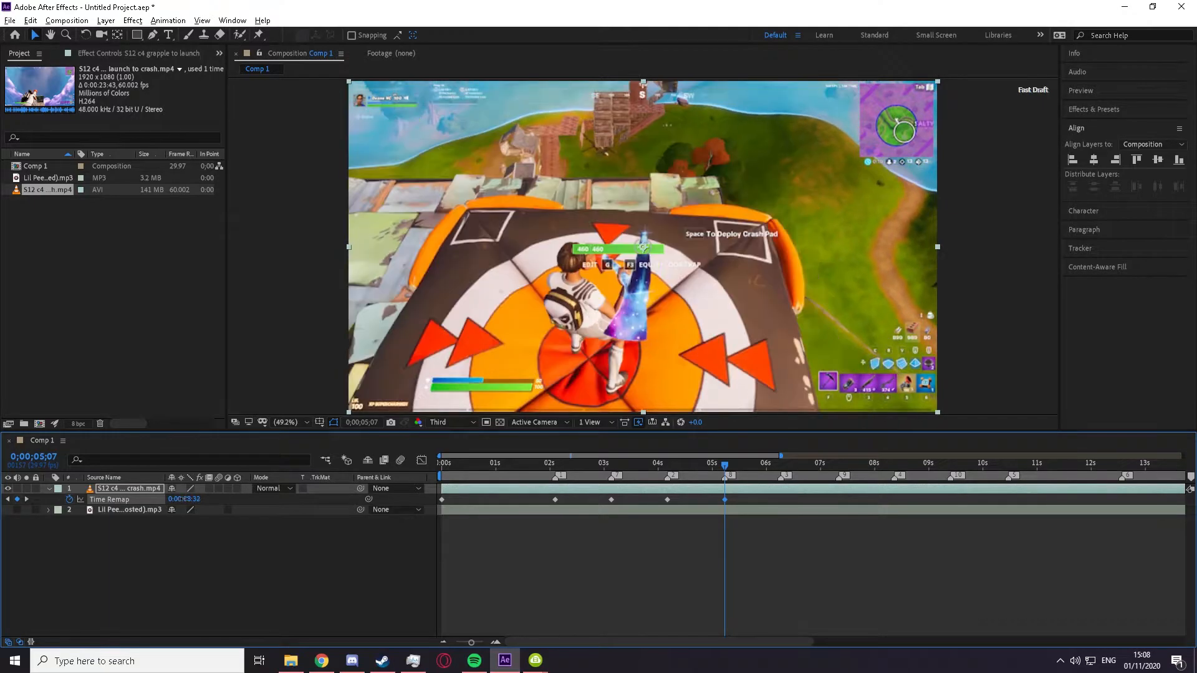
left_click_drag(720, 464, 778, 466)
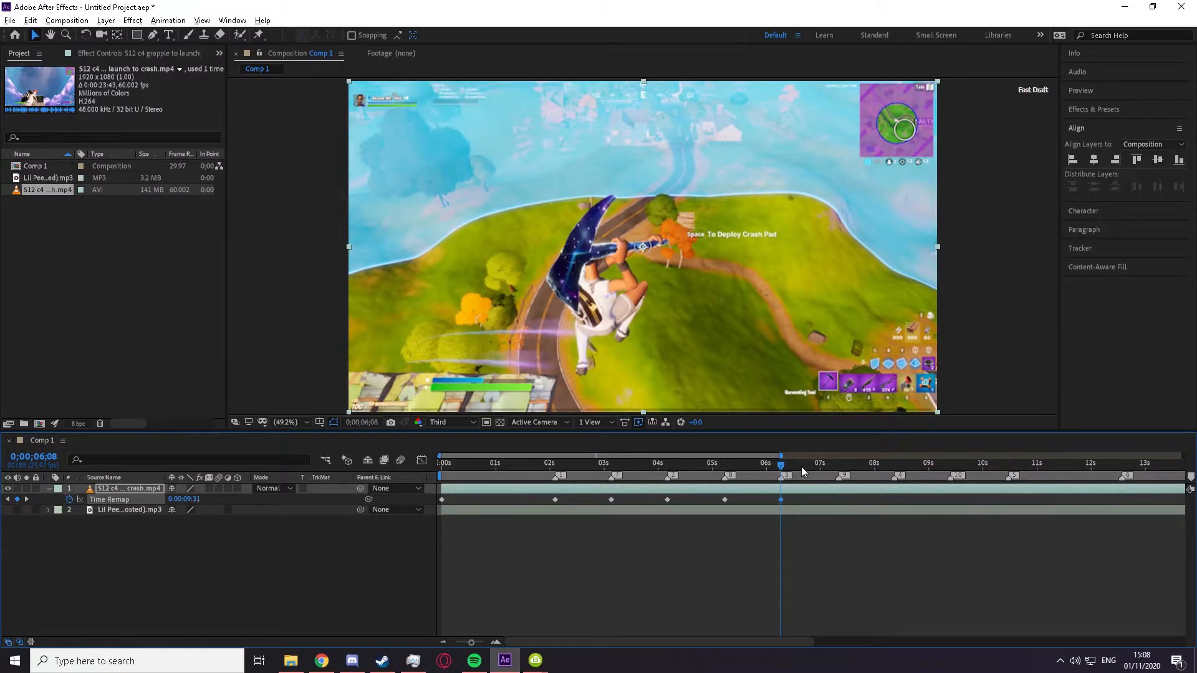
Step: Try a Time Remap keyframe from 0;00;06;16 on the beat marker at about 7.3 seconds, preview it and undo it
left_click_drag(781, 465, 794, 458)
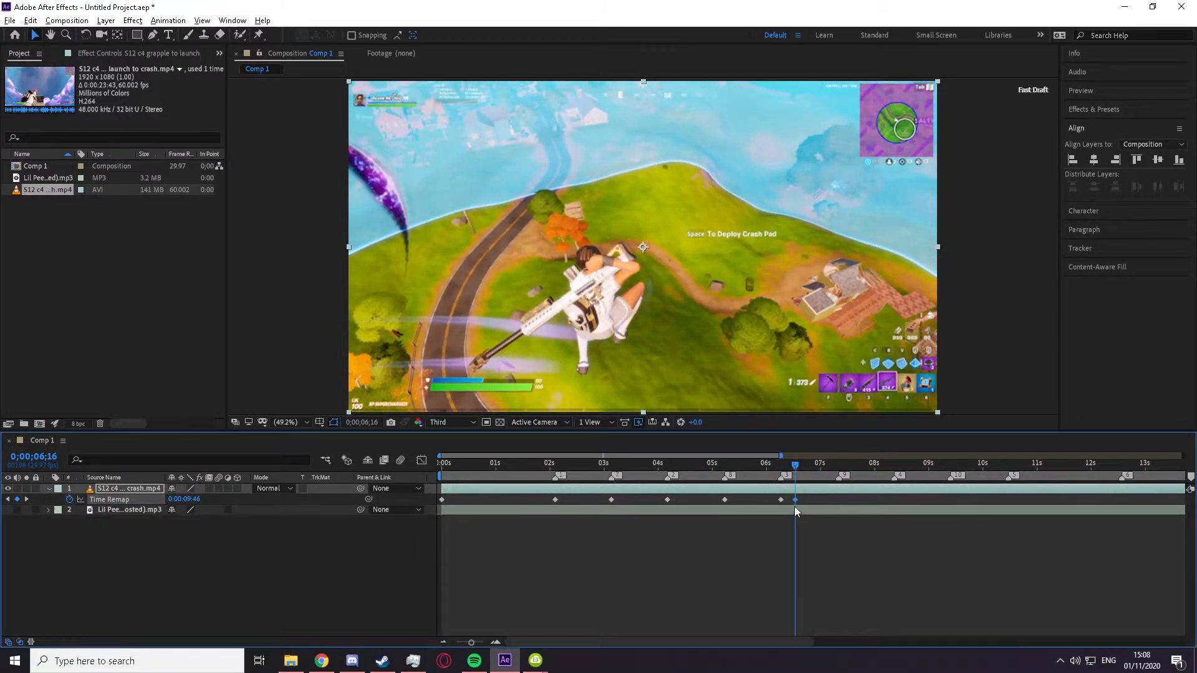
left_click_drag(794, 500, 837, 500)
left_click(723, 465)
key("space")
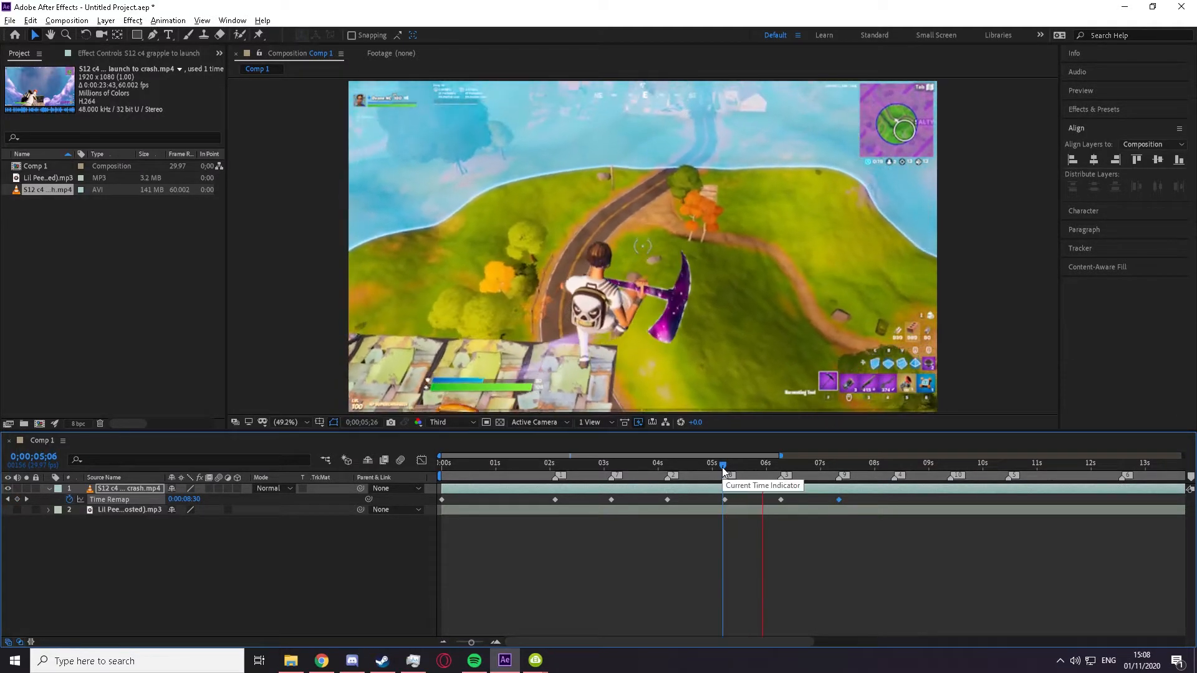
key("space")
key("ctrl+z")
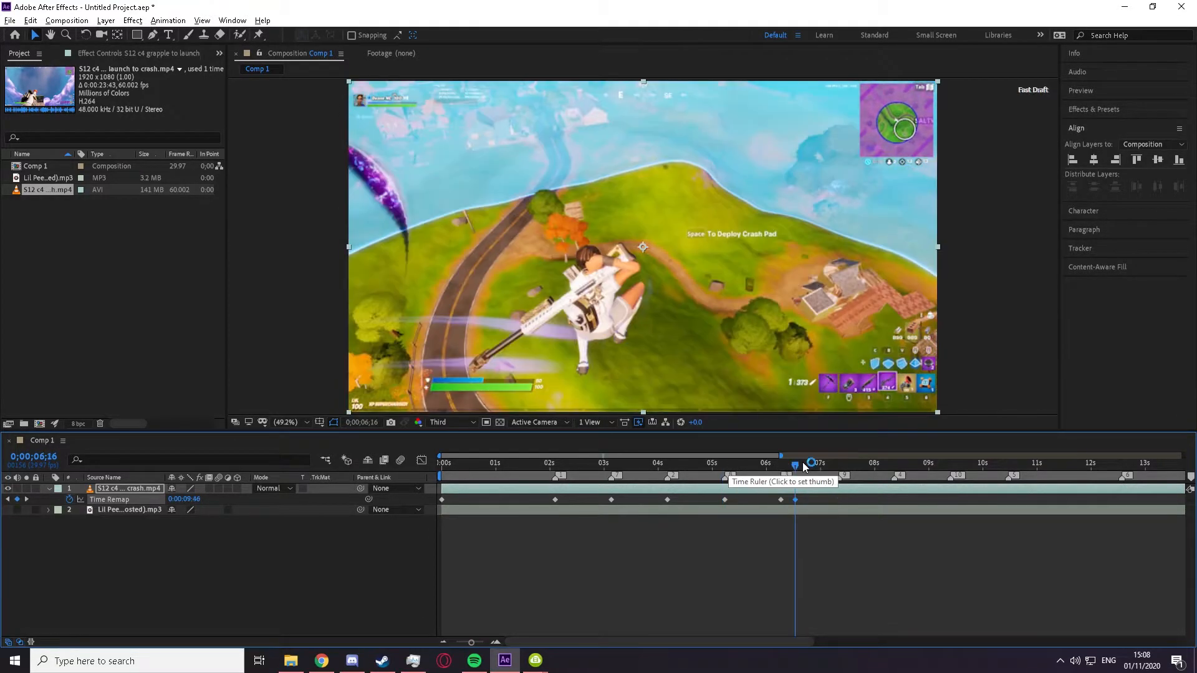
left_click_drag(784, 462, 722, 469)
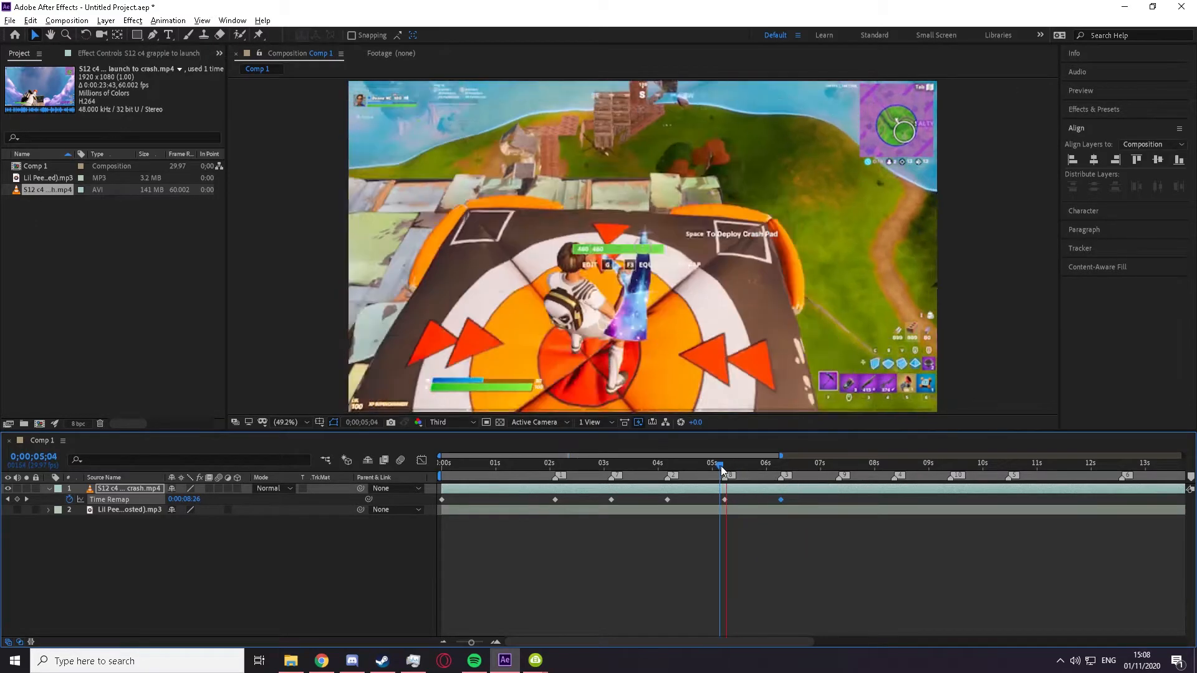
key("space")
Step: Add a Time Remap keyframe at the sniper shot at 0;00;06;29 and move it onto the beat marker at about 7.3 seconds
left_click_drag(721, 468, 820, 472)
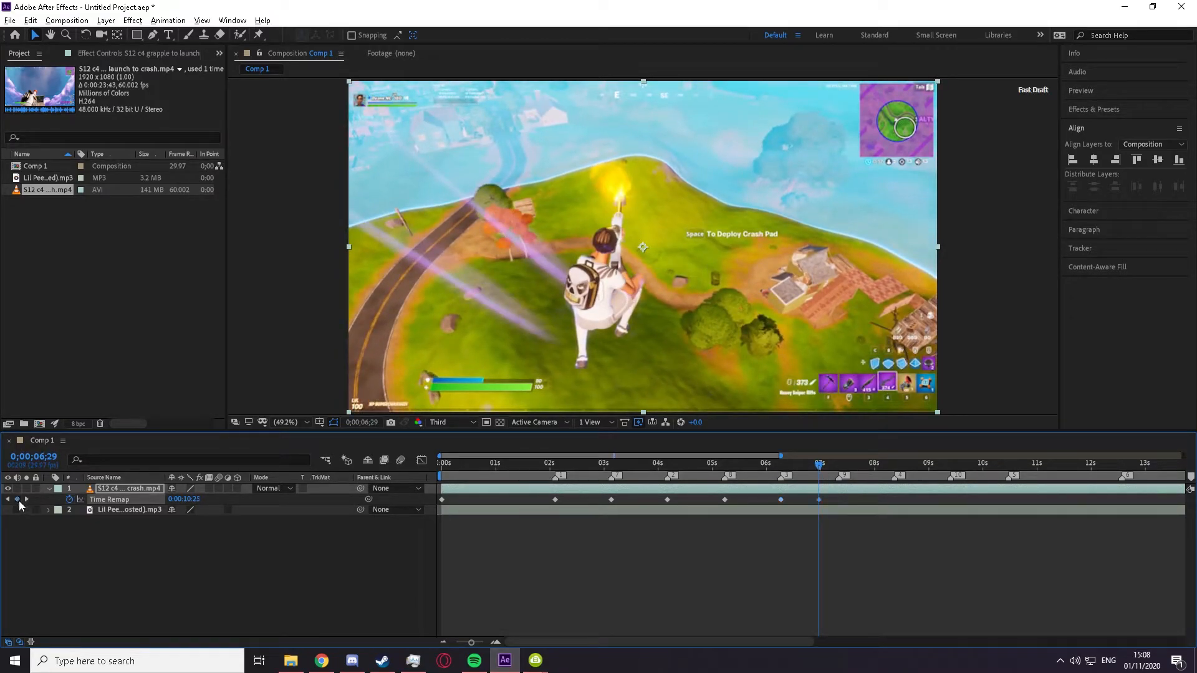
key("Page_Up")
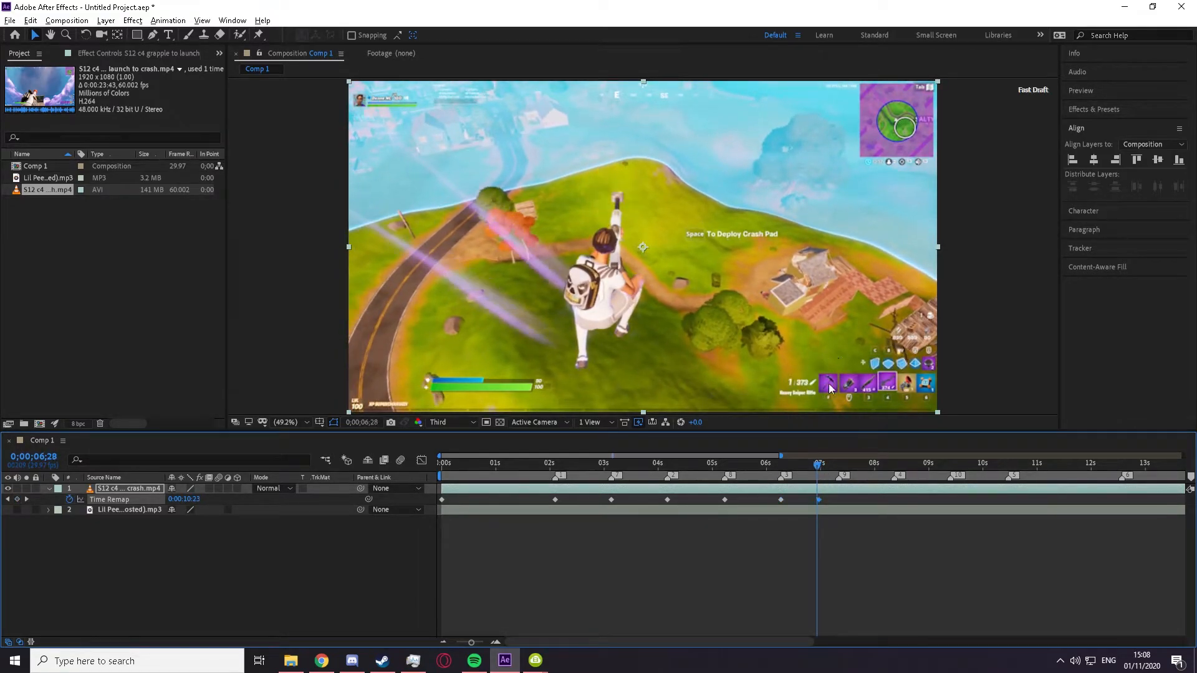
key("Page_Up")
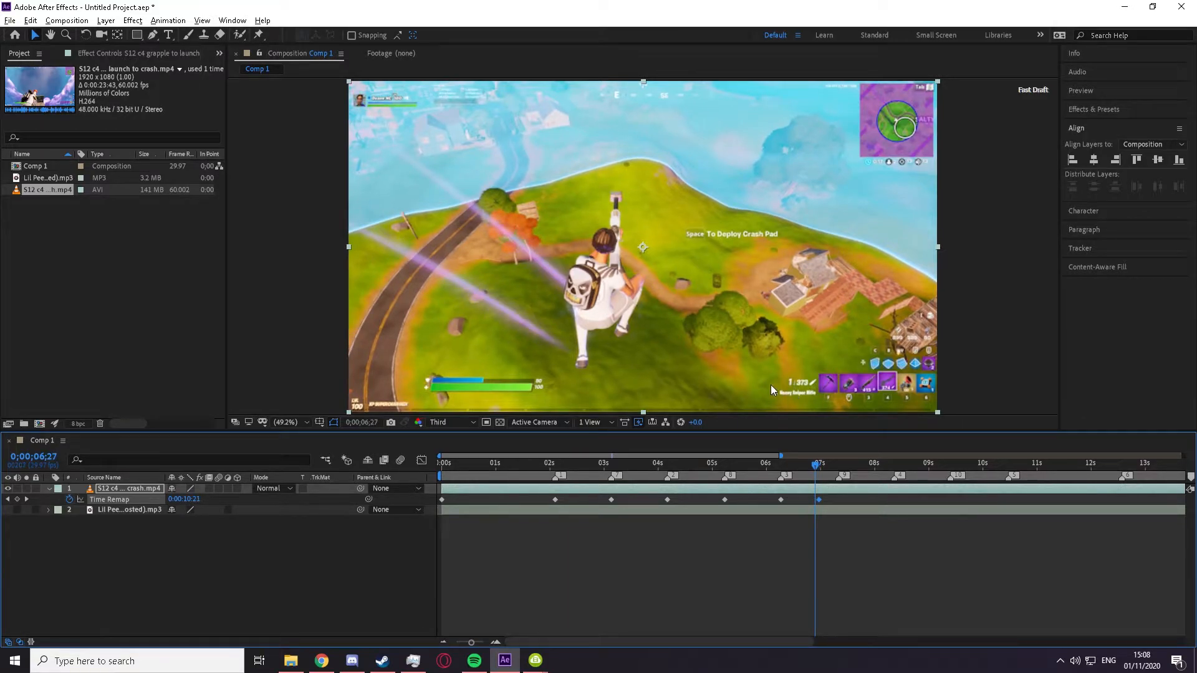
key("Page_Down")
key("Page_Down")
key("Page_Up")
key("Page_Down")
left_click_drag(817, 503, 864, 464)
Step: Add a Time Remap keyframe at 0;00;07;26 and move it onto the beat marker at about 8.4 seconds
left_click(838, 469)
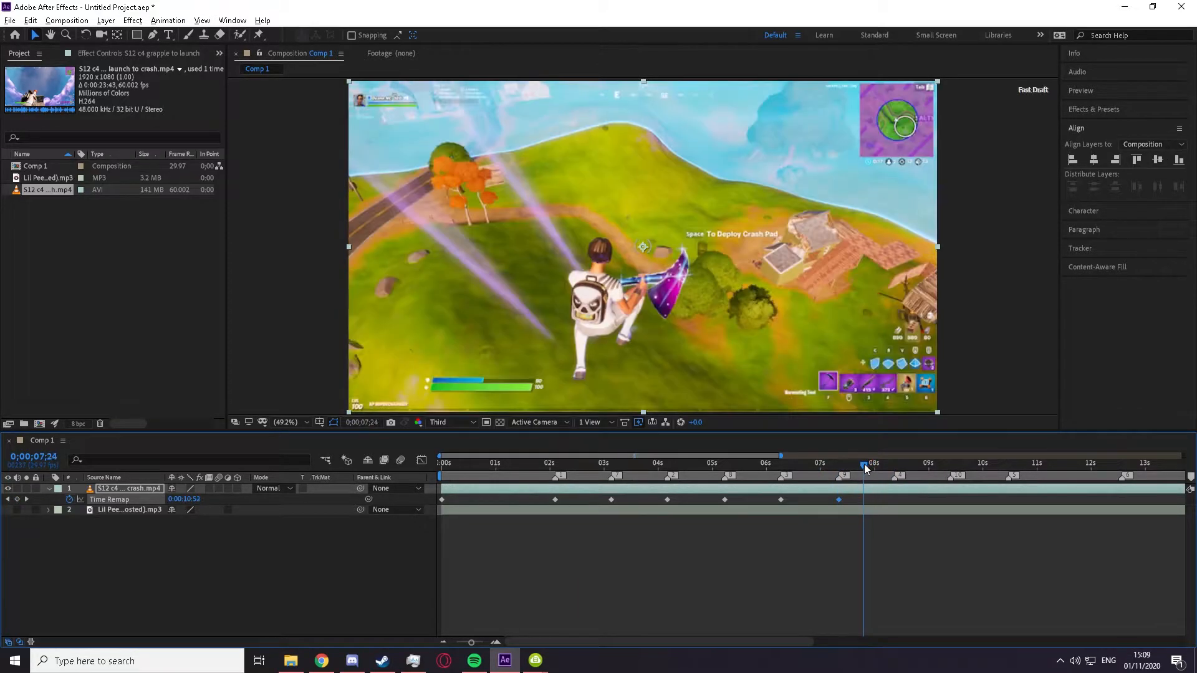
key("Page_Down")
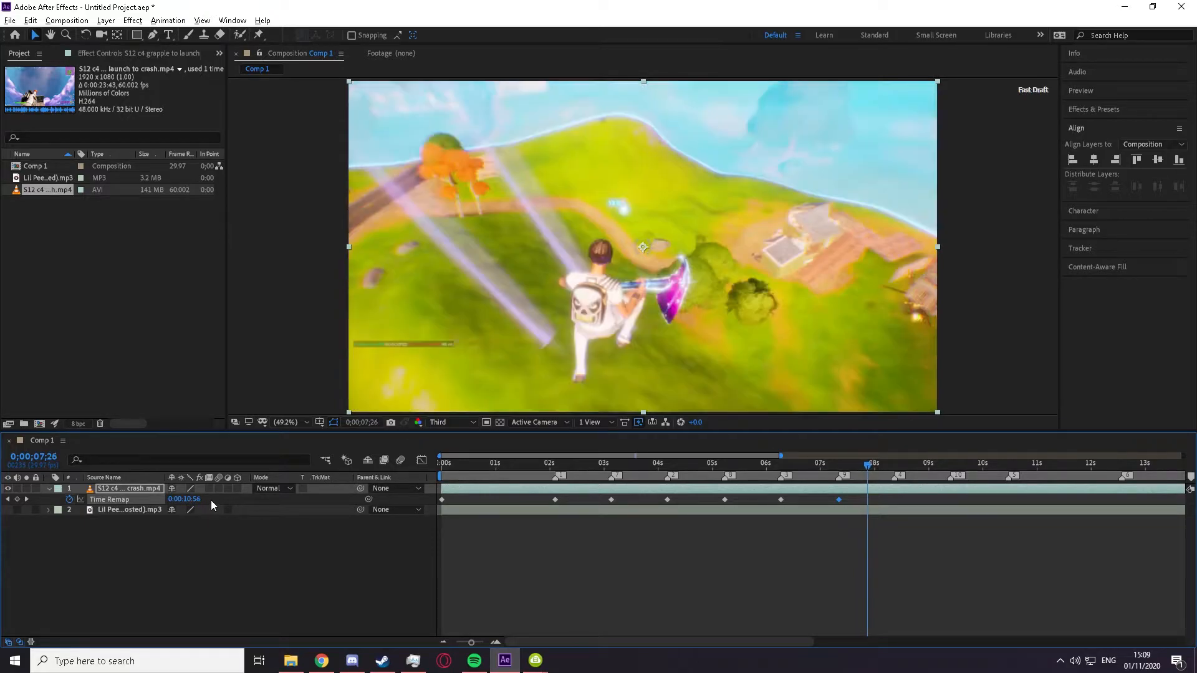
mouse_move(868, 500)
left_mouse_down()
mouse_move(892, 499)
mouse_move(890, 467)
mouse_move(983, 468)
mouse_move(951, 468)
left_mouse_up()
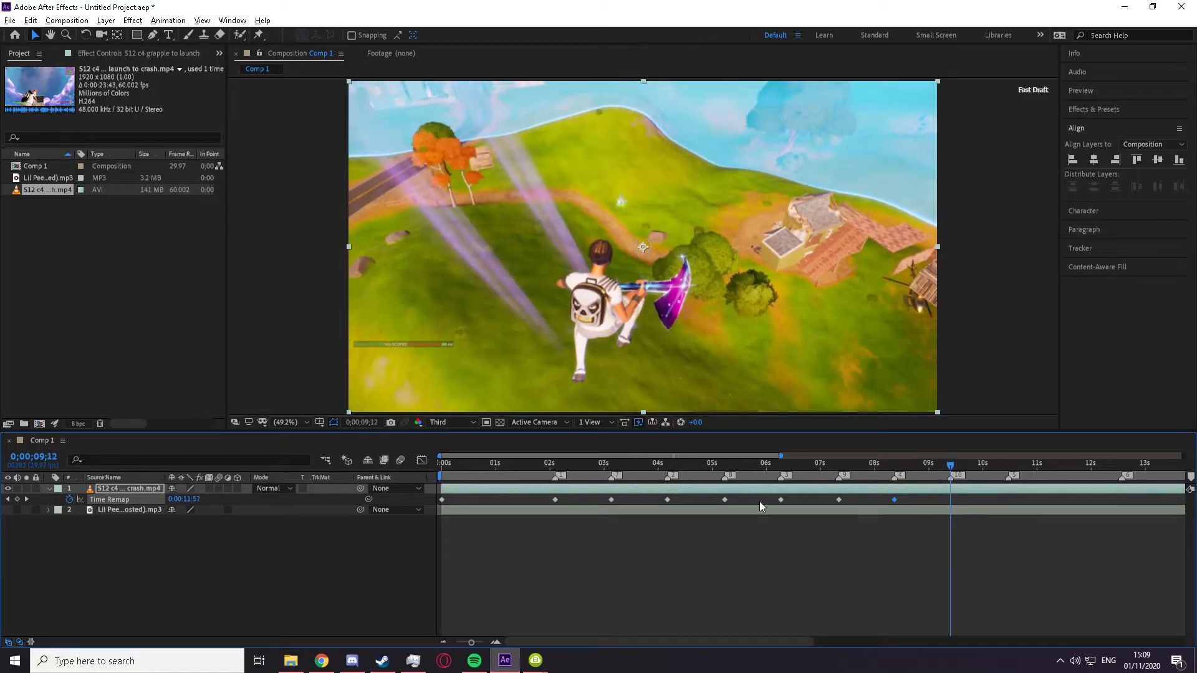
Step: Set Time Remap to 0:00:12:34 at the 0;00;09;12 beat marker and trim the gameplay clip's end to that point
left_click_drag(187, 502, 207, 499)
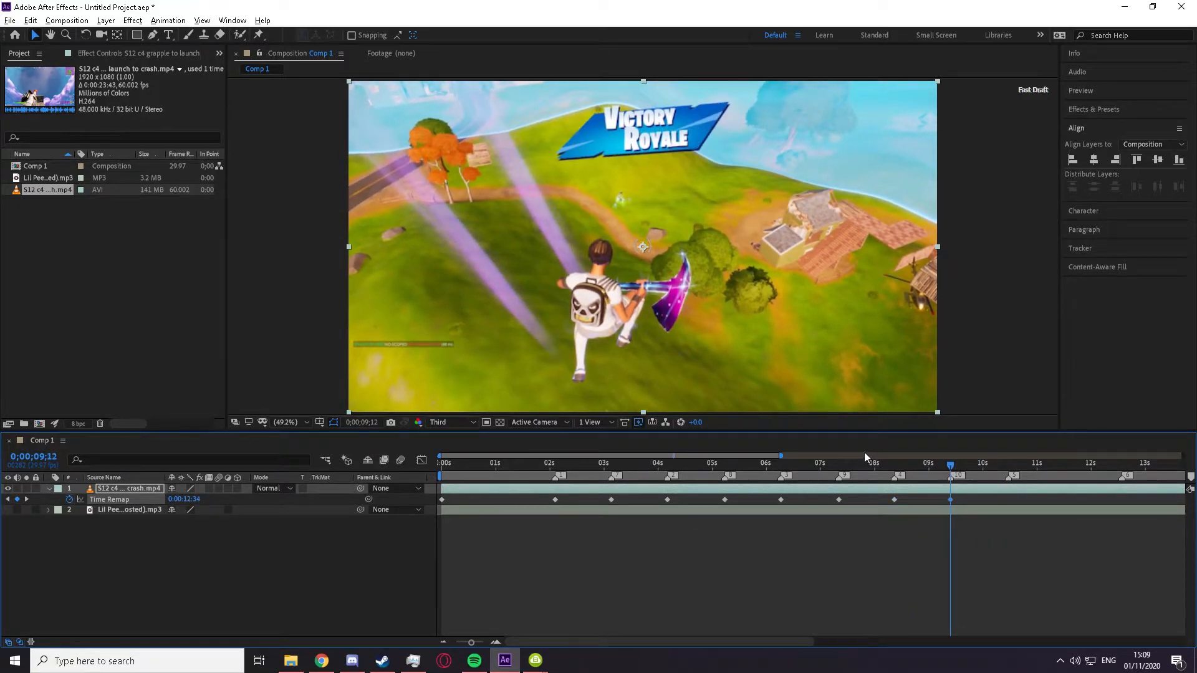
key("alt+]")
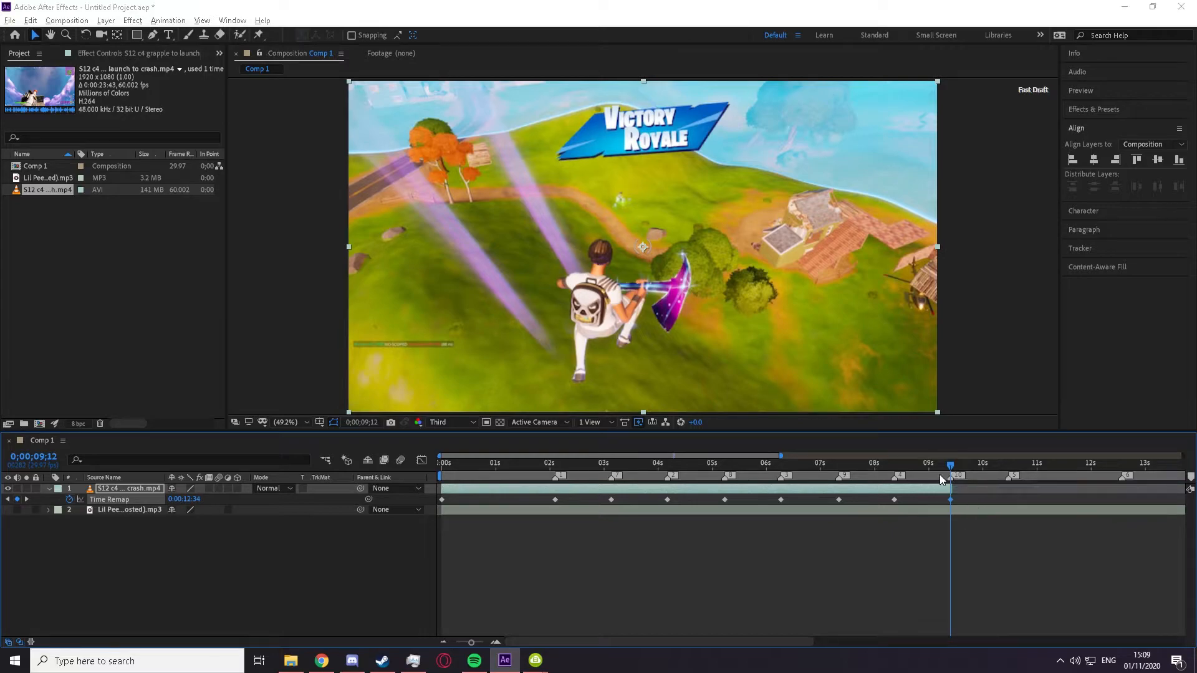
Step: Save the project on the Desktop as tutroial
key("ctrl+s")
scroll(31, 109, "up", 5)
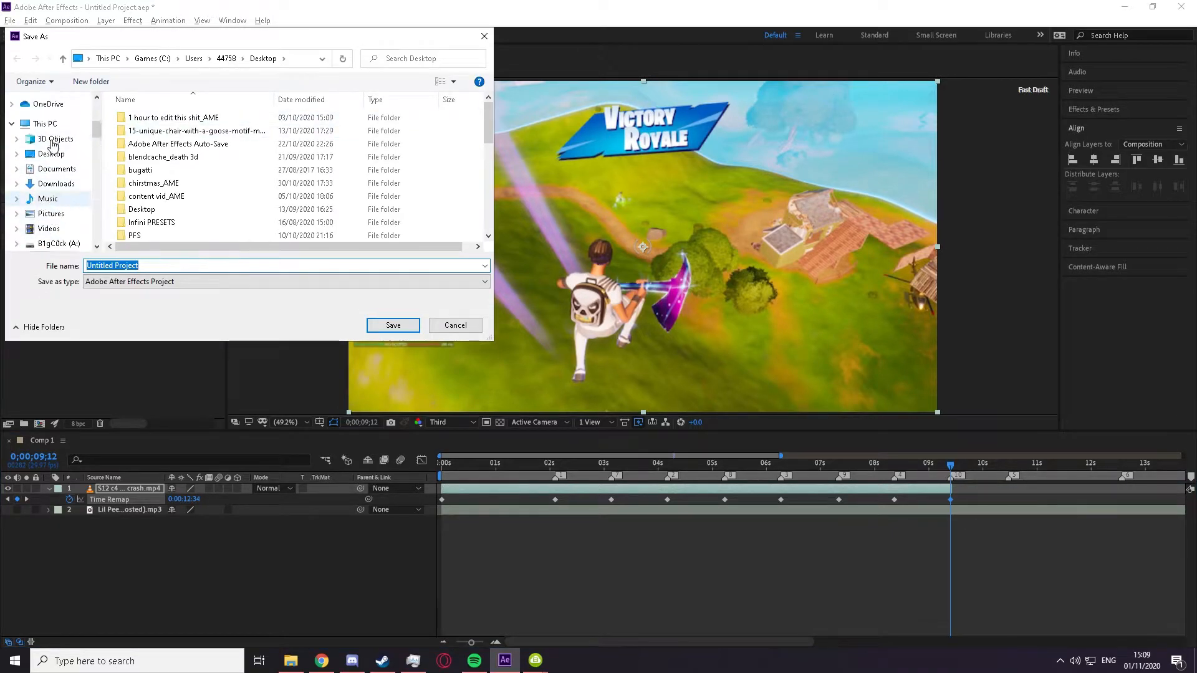
scroll(47, 161, "up", 1)
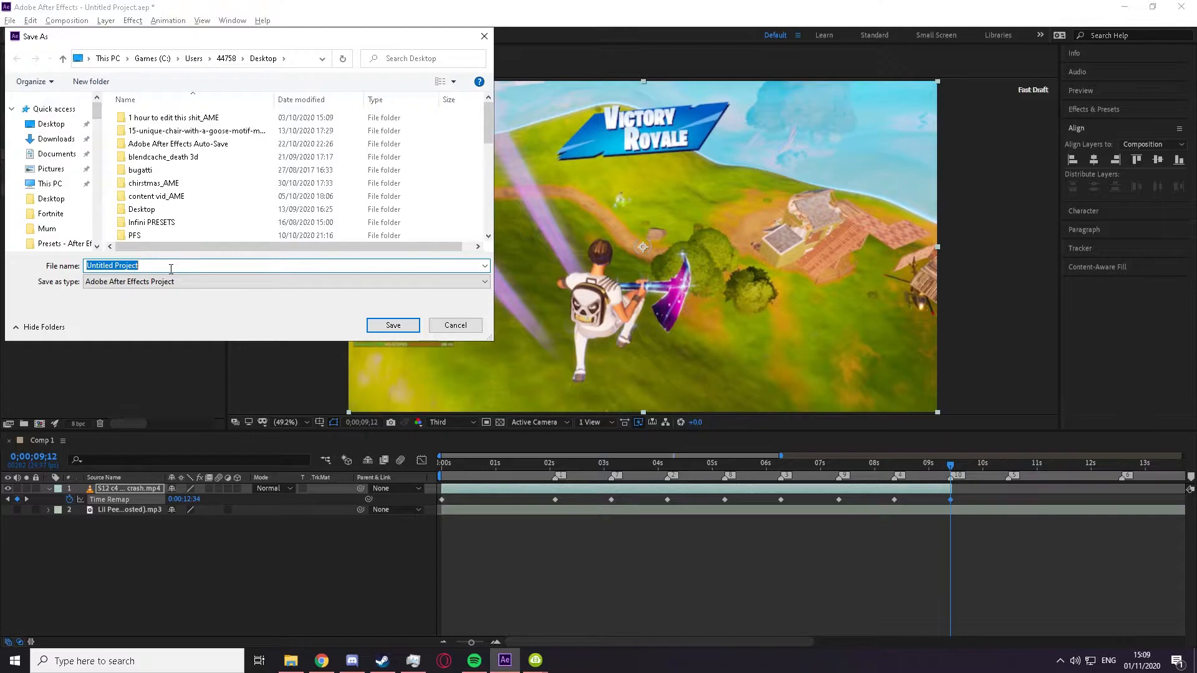
type("tutroial")
key("Return")
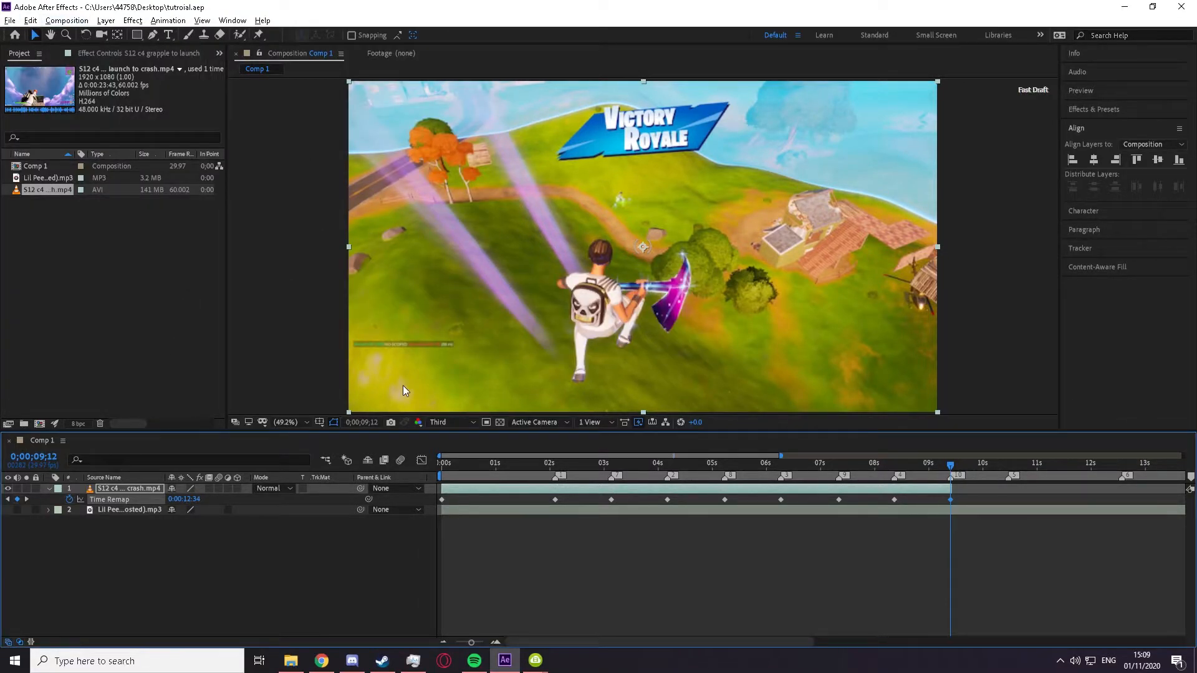
Step: Preview the time-remapped clip with the song from 0;00;00;00
key("Home")
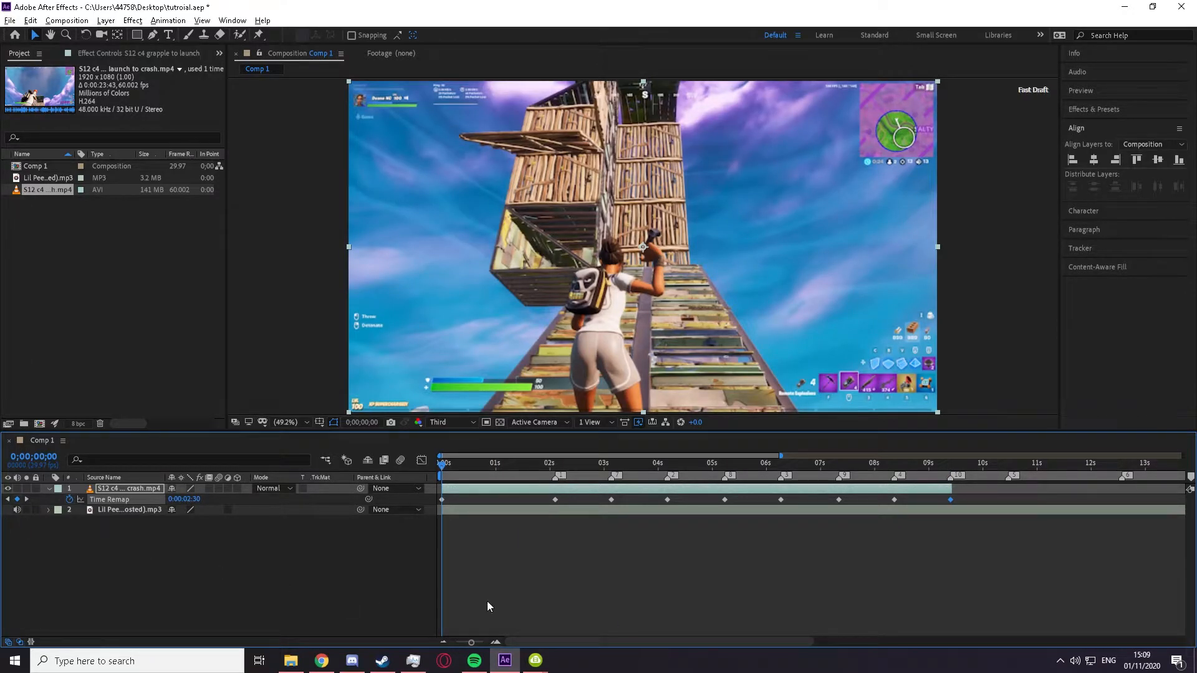
key("space")
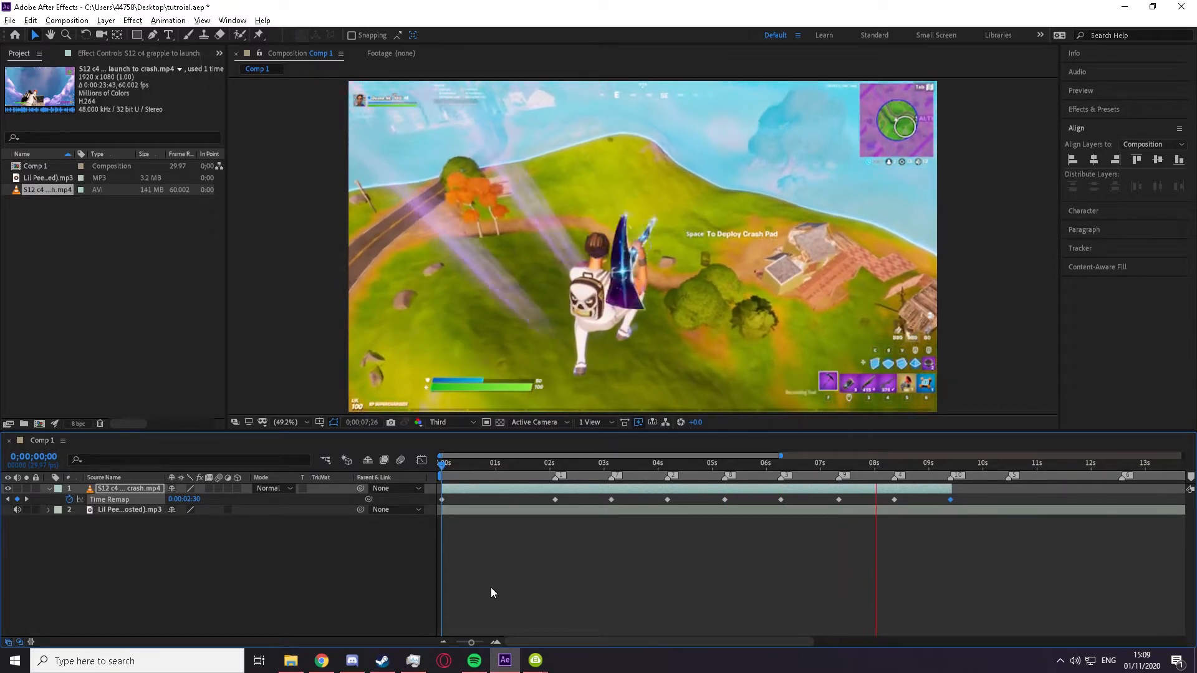
left_click(836, 477)
mouse_move(835, 477)
left_mouse_down()
mouse_move(834, 463)
mouse_move(892, 461)
mouse_move(833, 474)
left_mouse_up()
Step: Apply Easy Ease to all the gameplay clip's Time Remap keyframes from 0;00;00;00 through 0;00;09;12
scroll(773, 565, "down", 4)
left_click(544, 557)
scroll(495, 540, "up", 4)
scroll(478, 521, "down", 4)
scroll(533, 502, "down", 1)
left_click_drag(712, 496, 311, 507)
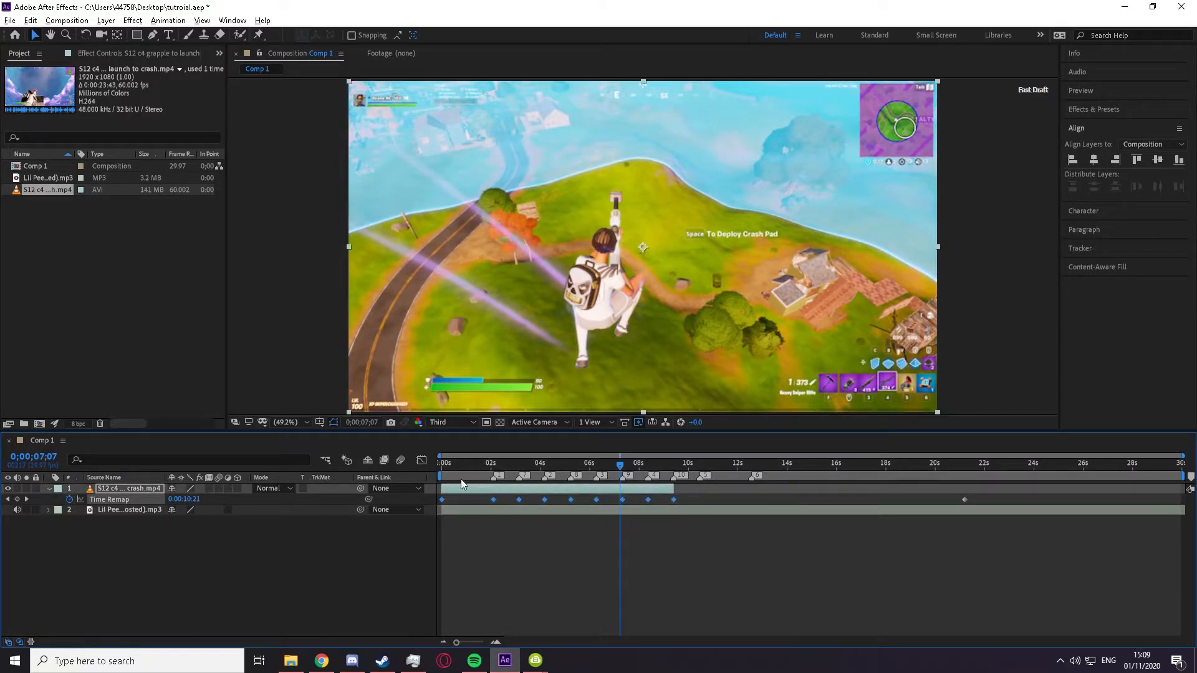
key("F9")
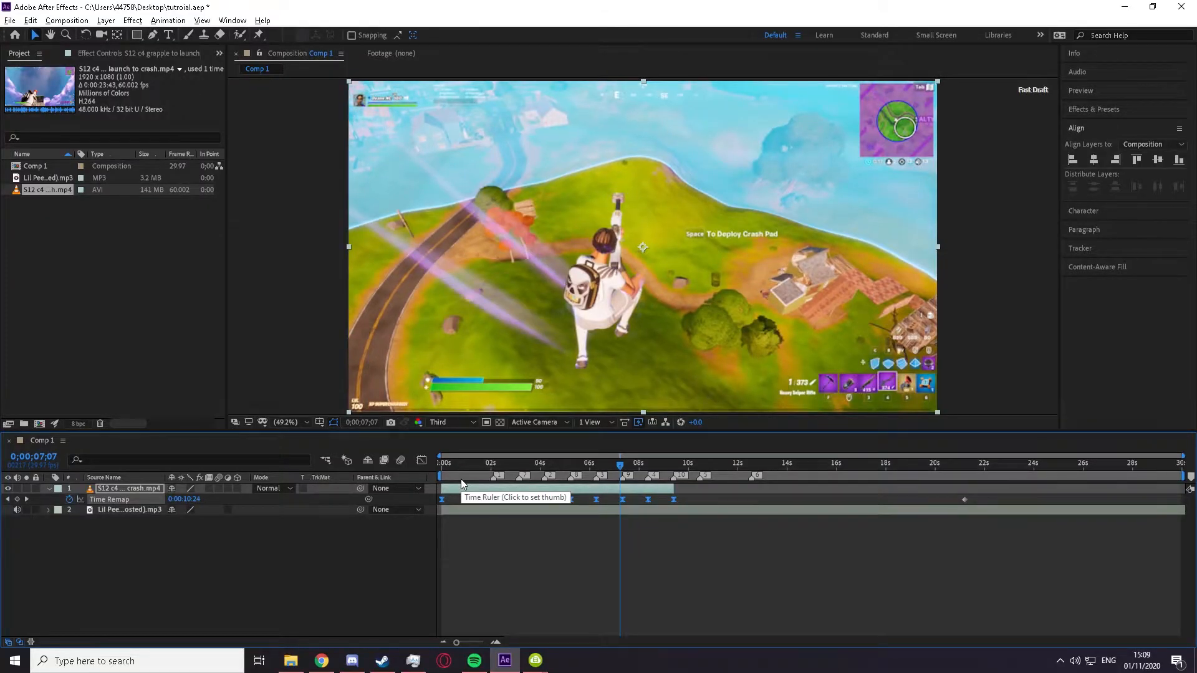
right_click(622, 499)
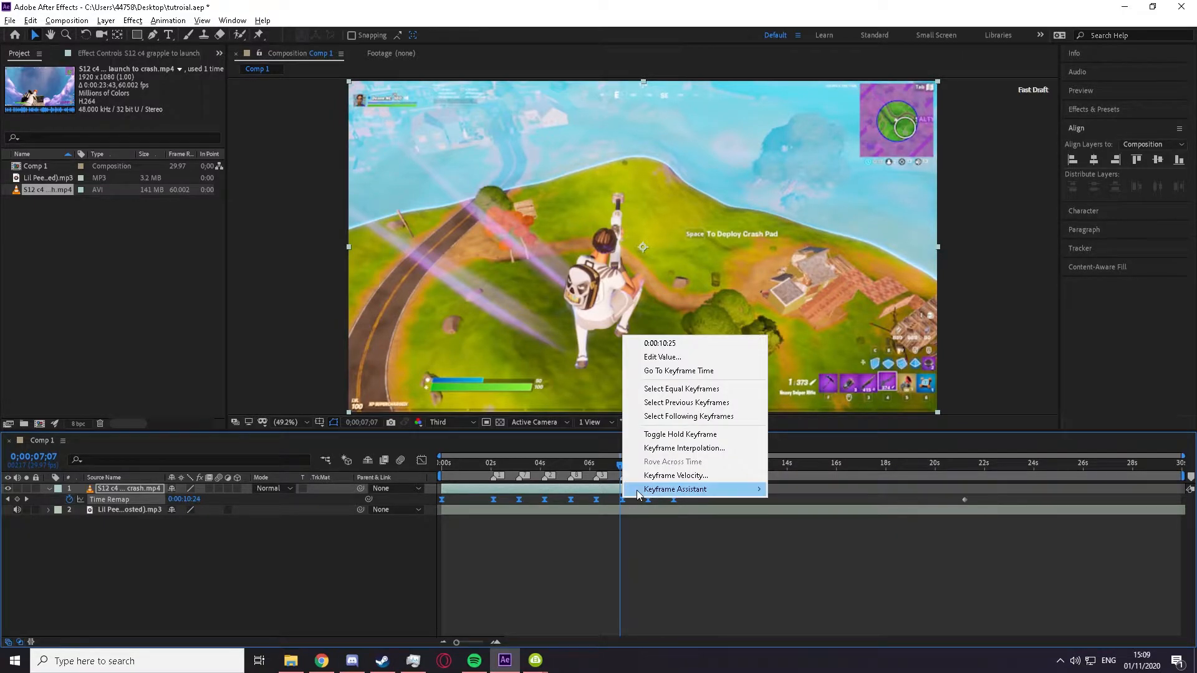
mouse_move(717, 490)
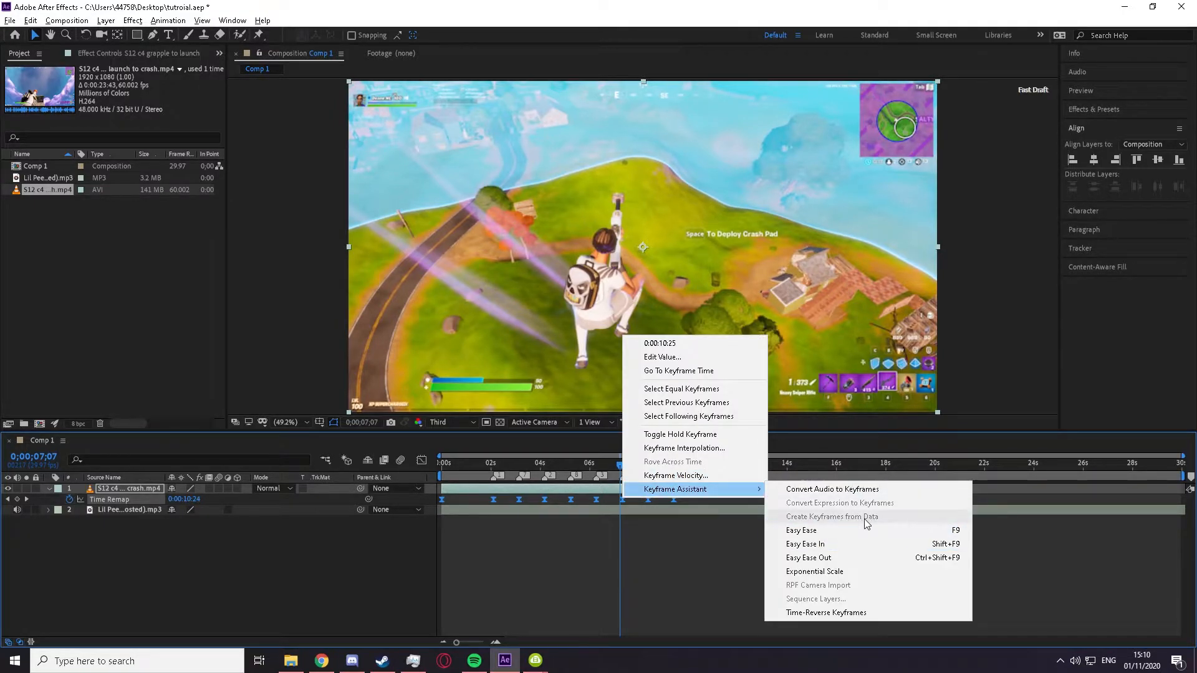
left_click(999, 521)
Step: Select the first Time Remap keyframe and display the Time Remap curve in the Graph Editor, with the playhead at 0;00;00;25
left_click(465, 465)
left_click(426, 486)
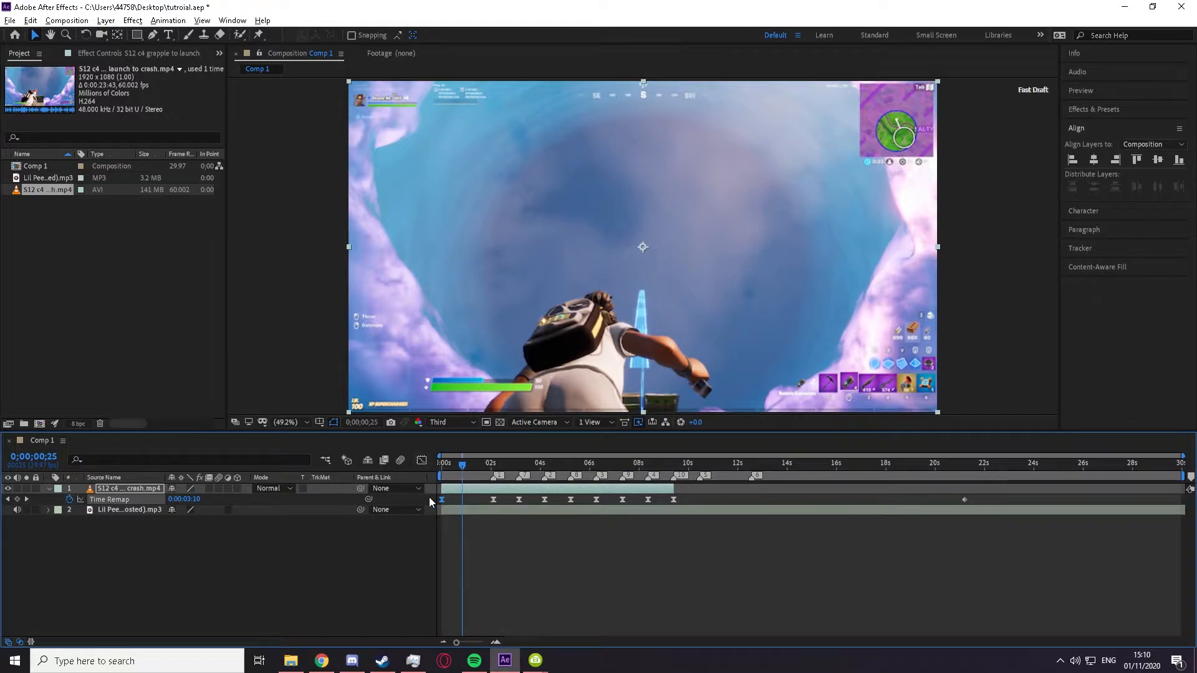
key("shift+F3")
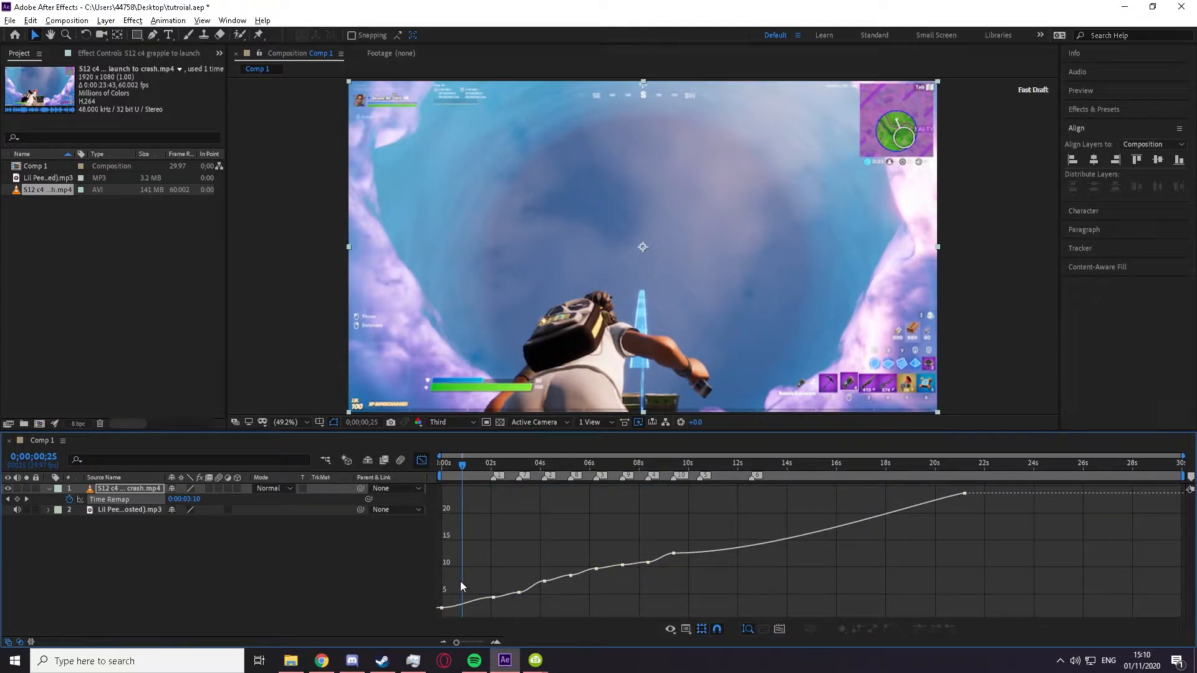
Step: Try a slow start with a sudden late rise between the first two Time Remap keyframes, previewing it before undoing it
scroll(461, 584, "up", 5)
left_click_drag(470, 465, 480, 470)
scroll(522, 511, "down", 2)
key("ctrl+a")
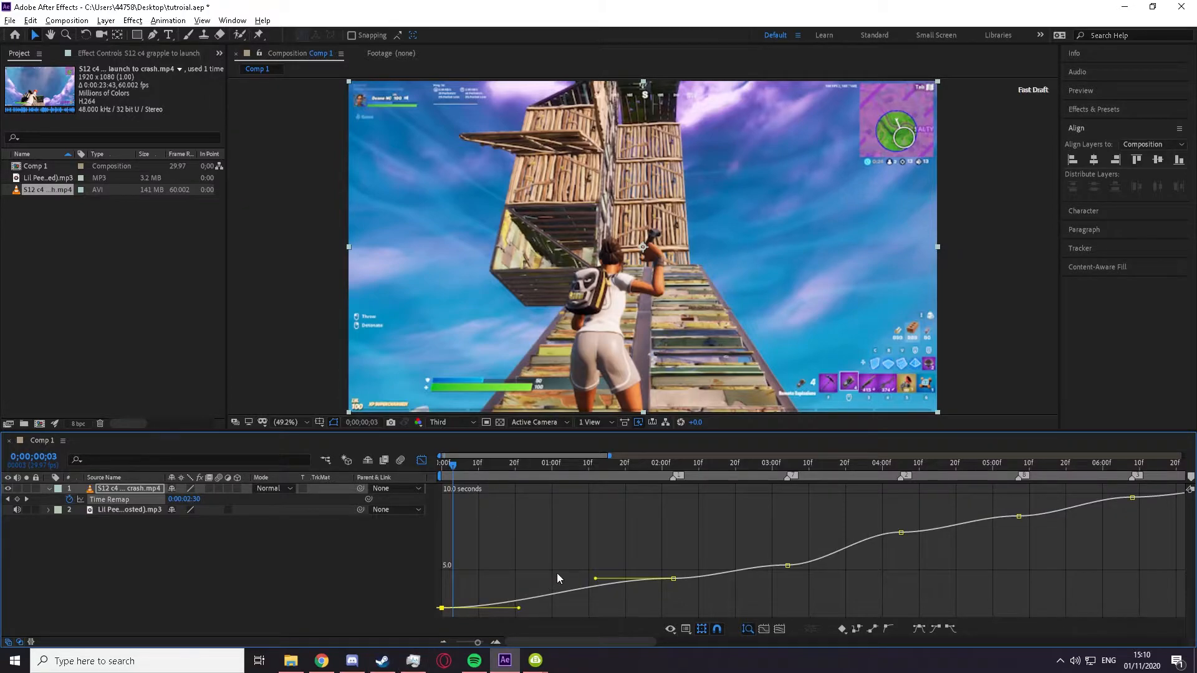
left_click_drag(516, 466, 552, 469)
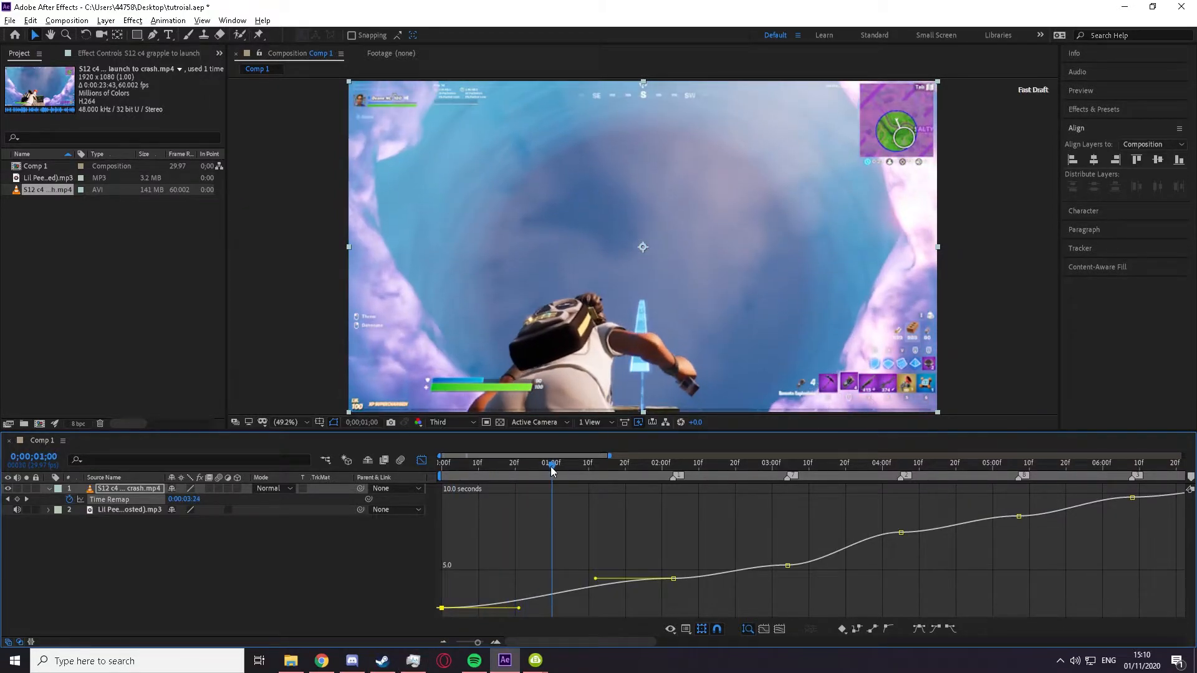
left_click_drag(518, 609, 796, 619)
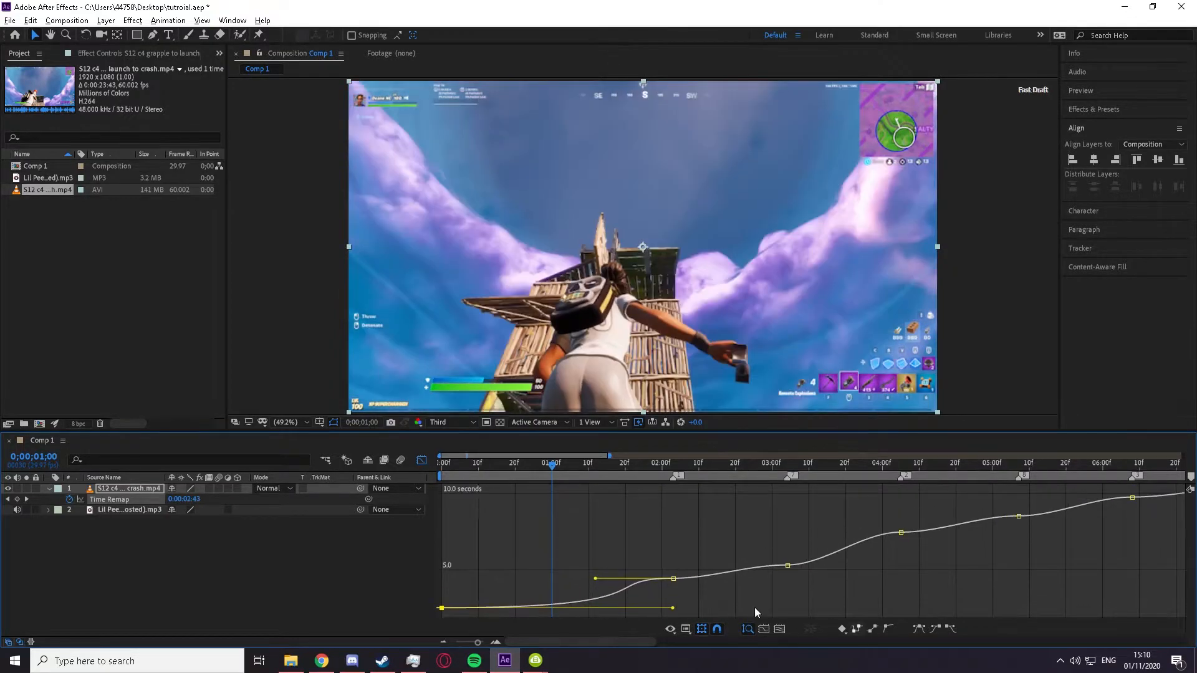
left_click_drag(597, 580, 671, 587)
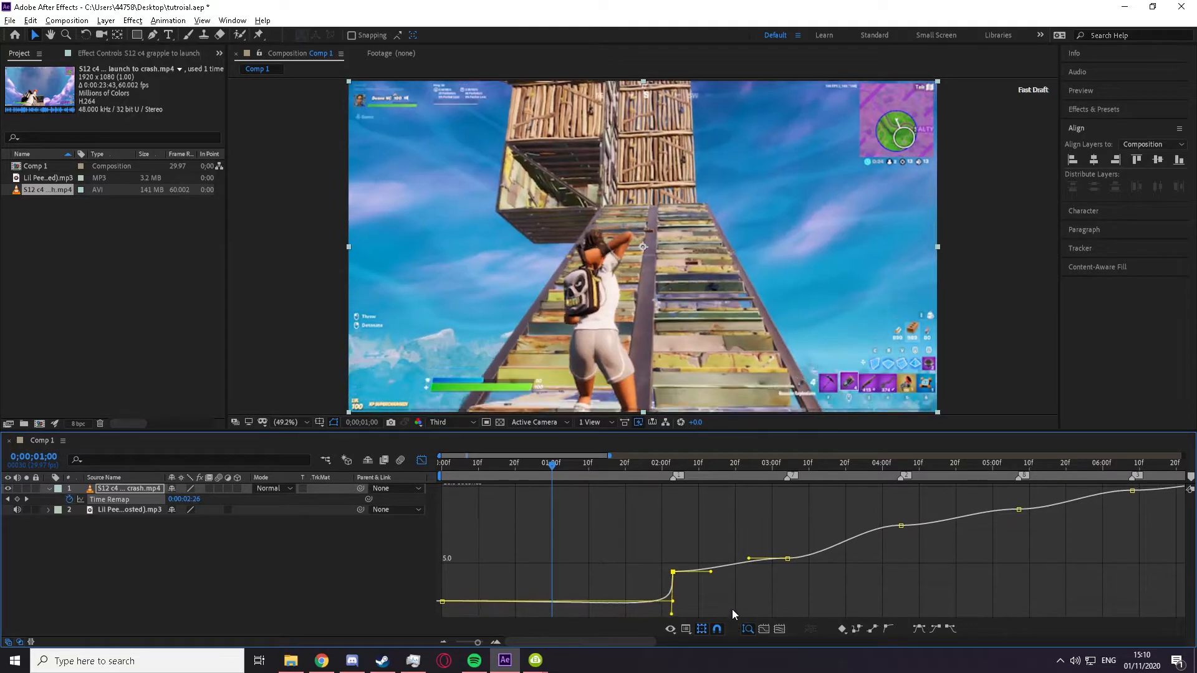
left_click_drag(552, 469, 439, 475)
key("space")
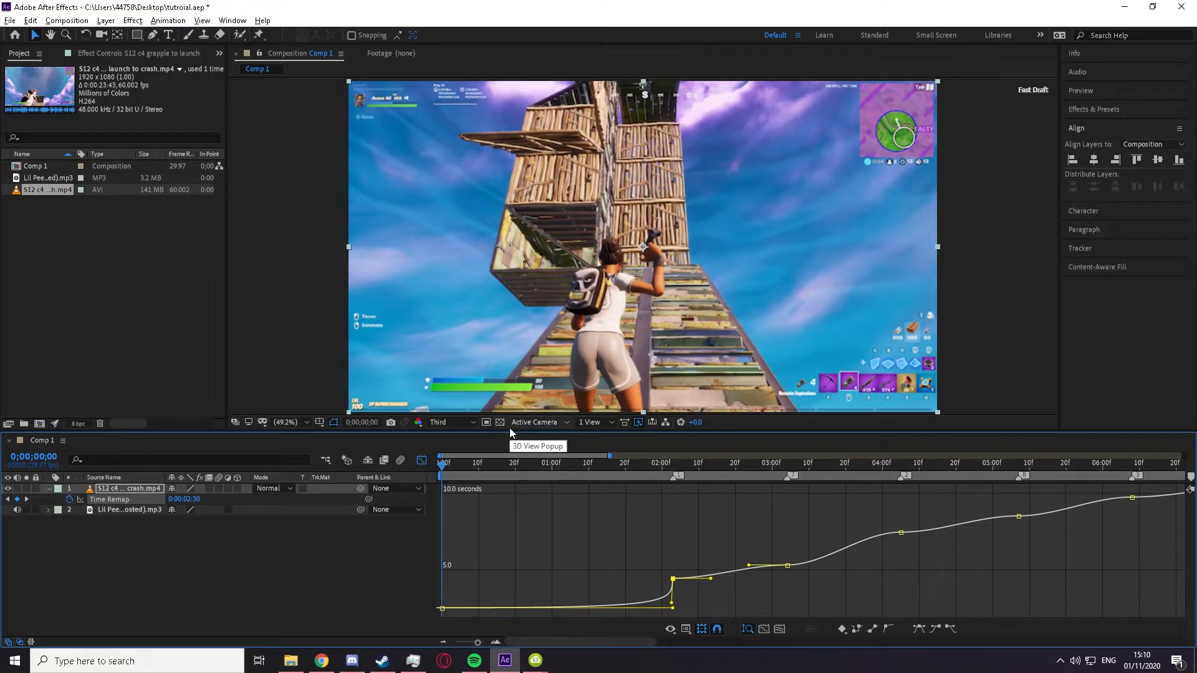
key("ctrl+z")
key("ctrl+z")
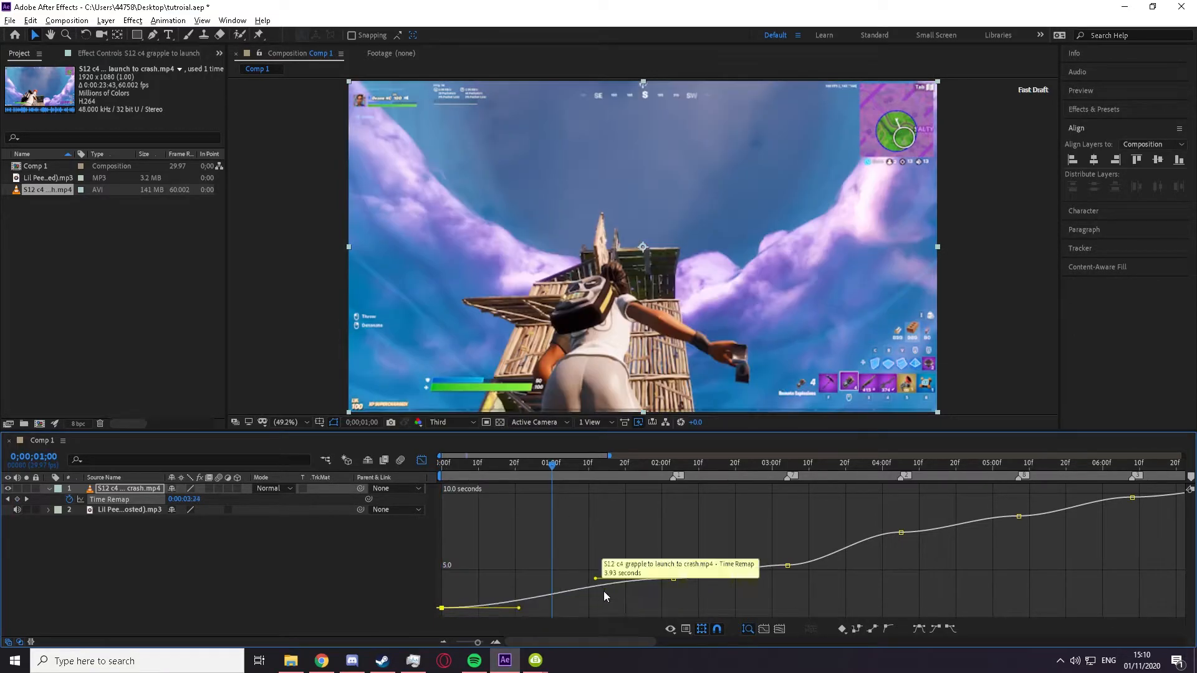
Step: Steepen the first Time Remap keyframe's outgoing handle and the second's incoming handle so the segment starts and ends fast
left_click_drag(518, 608, 418, 594)
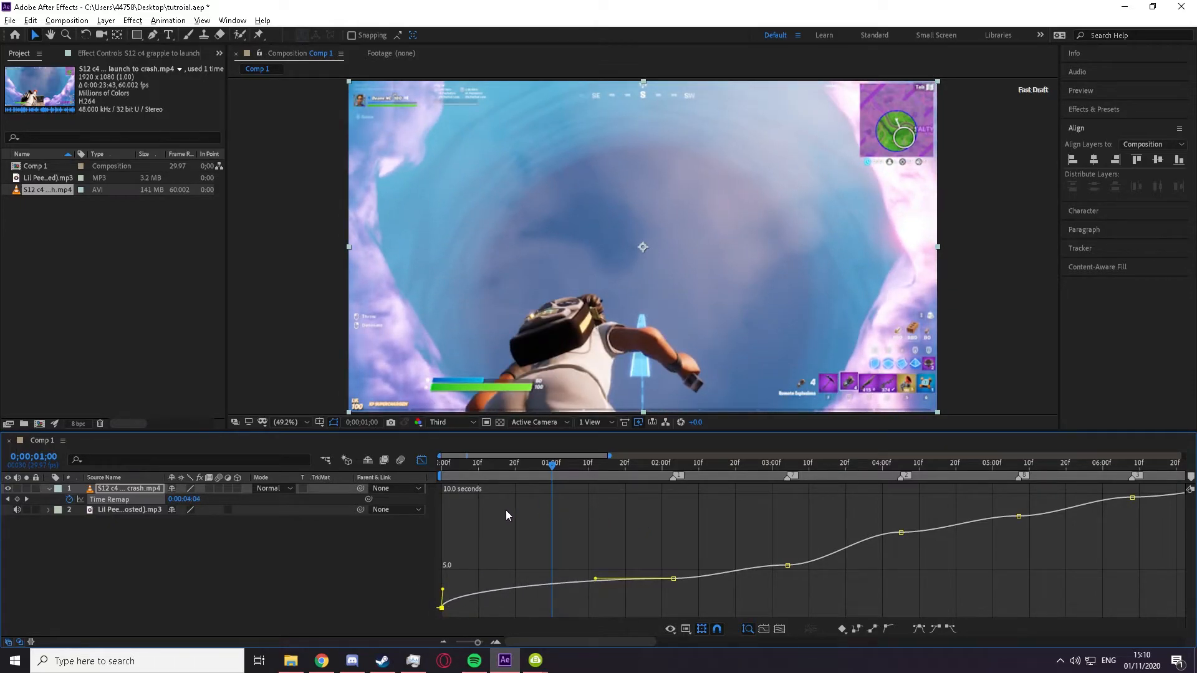
left_click_drag(457, 474, 533, 472)
left_click_drag(665, 584, 671, 594)
left_click_drag(468, 469, 438, 492)
left_click(455, 562)
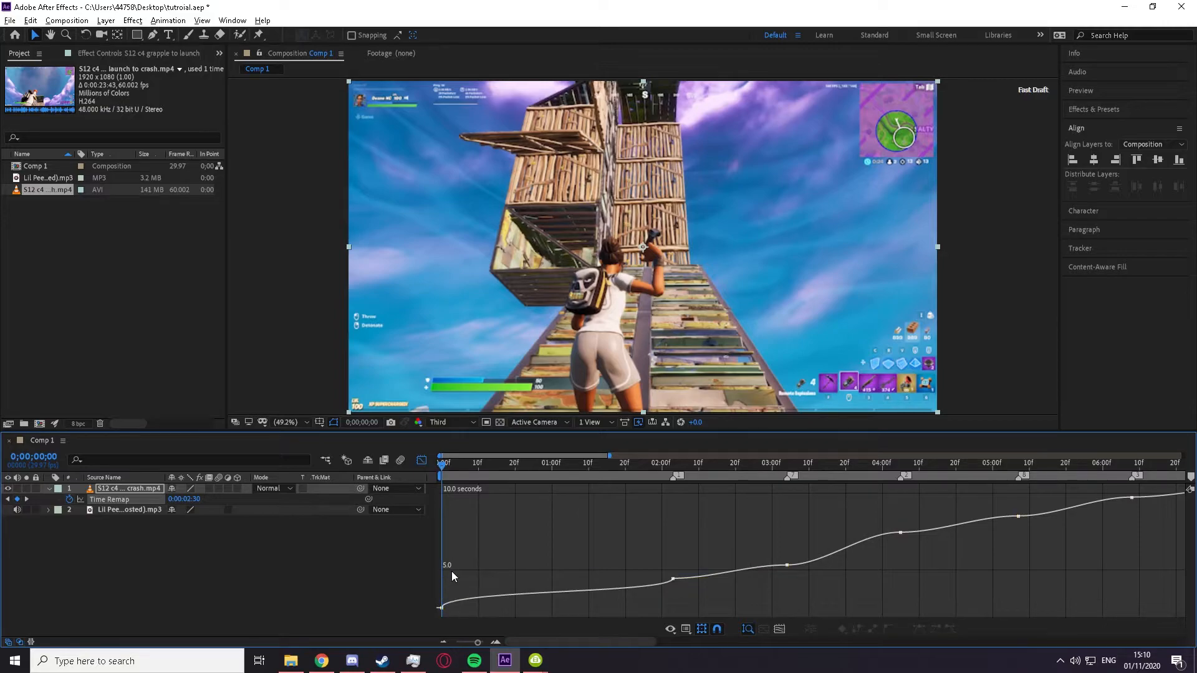
Step: Scrub through the start of the clip to examine the reshaped Time Remap speed ramp
scroll(454, 576, "up", 3)
scroll(481, 545, "down", 2)
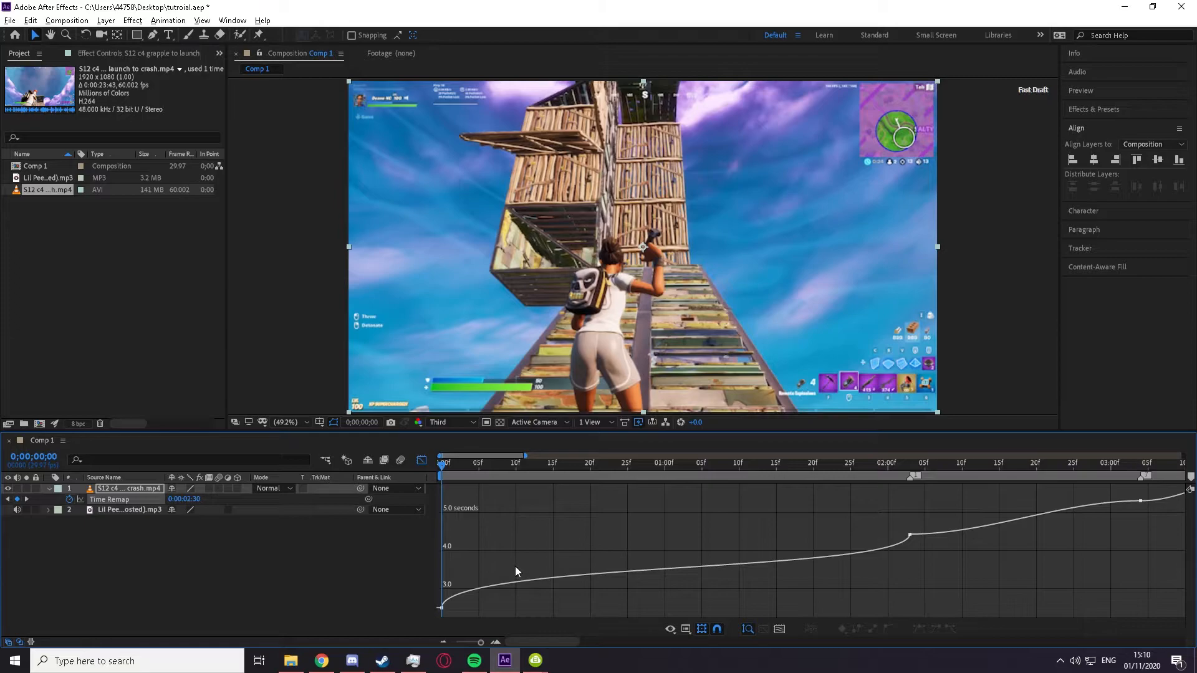
scroll(473, 565, "down", 3)
scroll(472, 566, "up", 3)
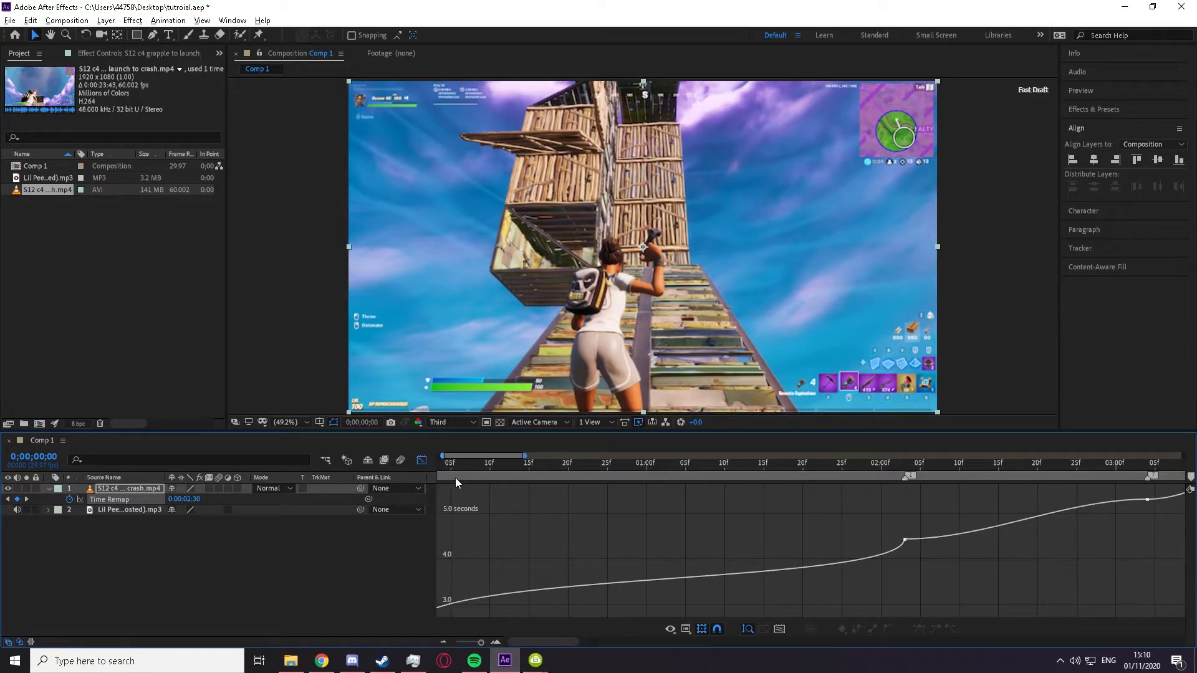
left_click_drag(444, 479, 302, 551)
left_click_drag(413, 544, 527, 510)
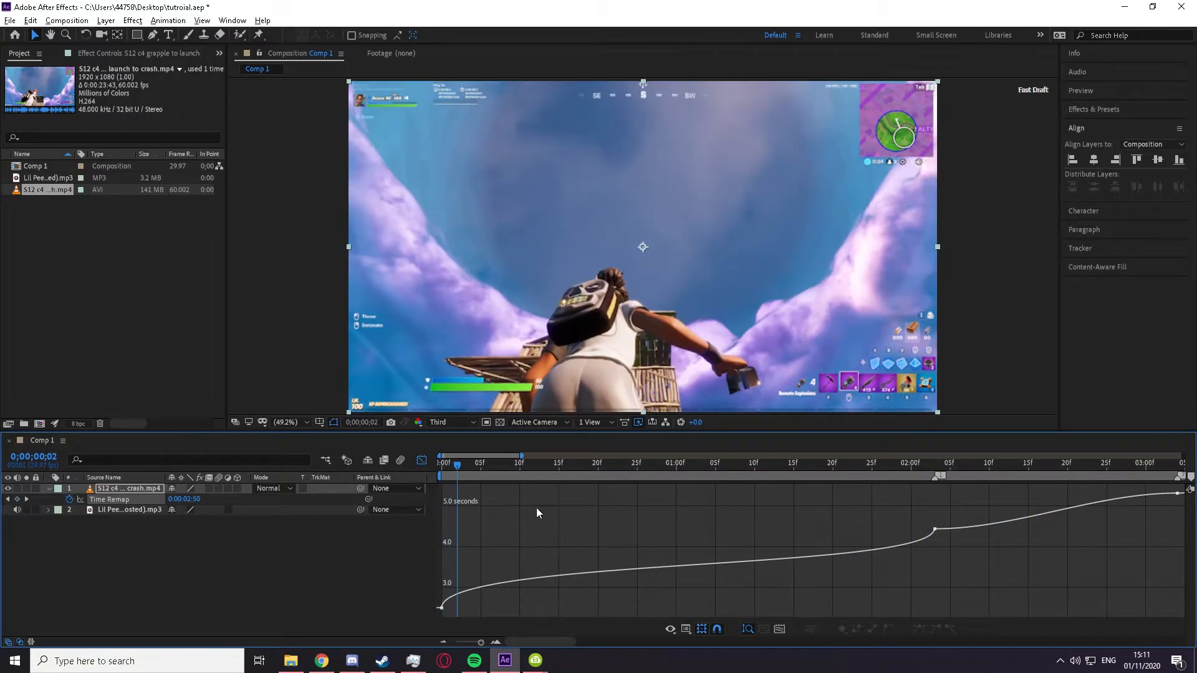
left_click_drag(432, 466, 315, 580)
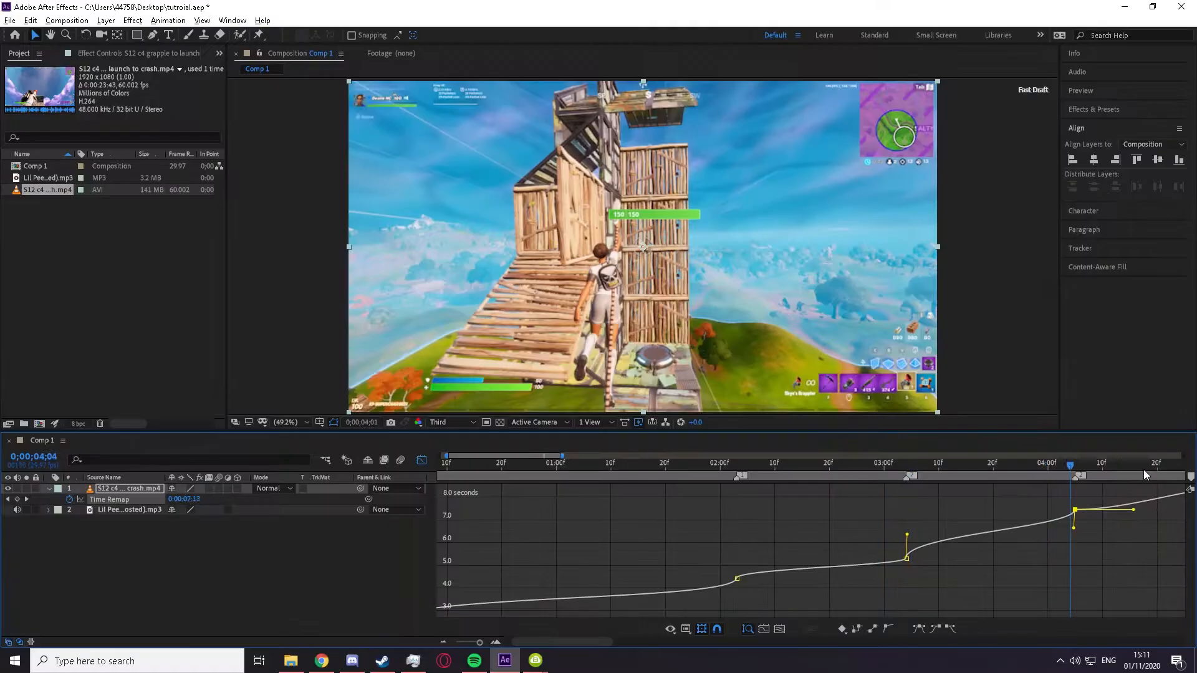
Step: Reshape the Time Remap curve between 0;00;04;05 and 0;00;05;07 with a steep outgoing handle and a steep incoming handle
left_click(957, 468)
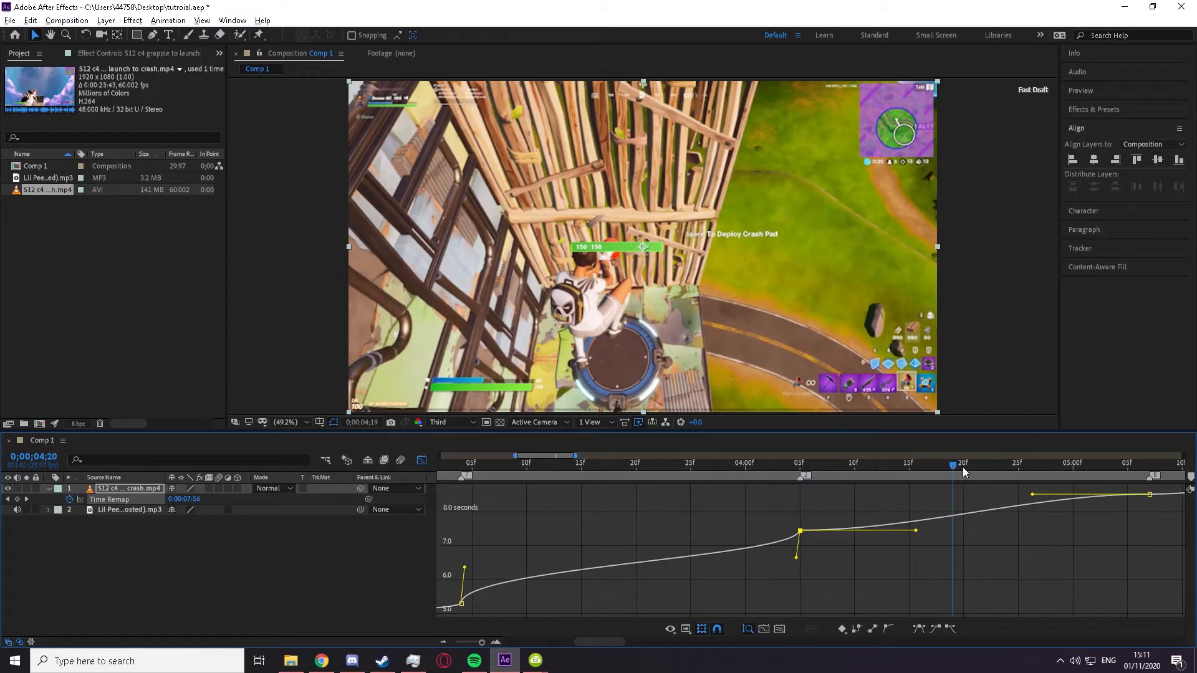
left_click_drag(914, 533, 713, 502)
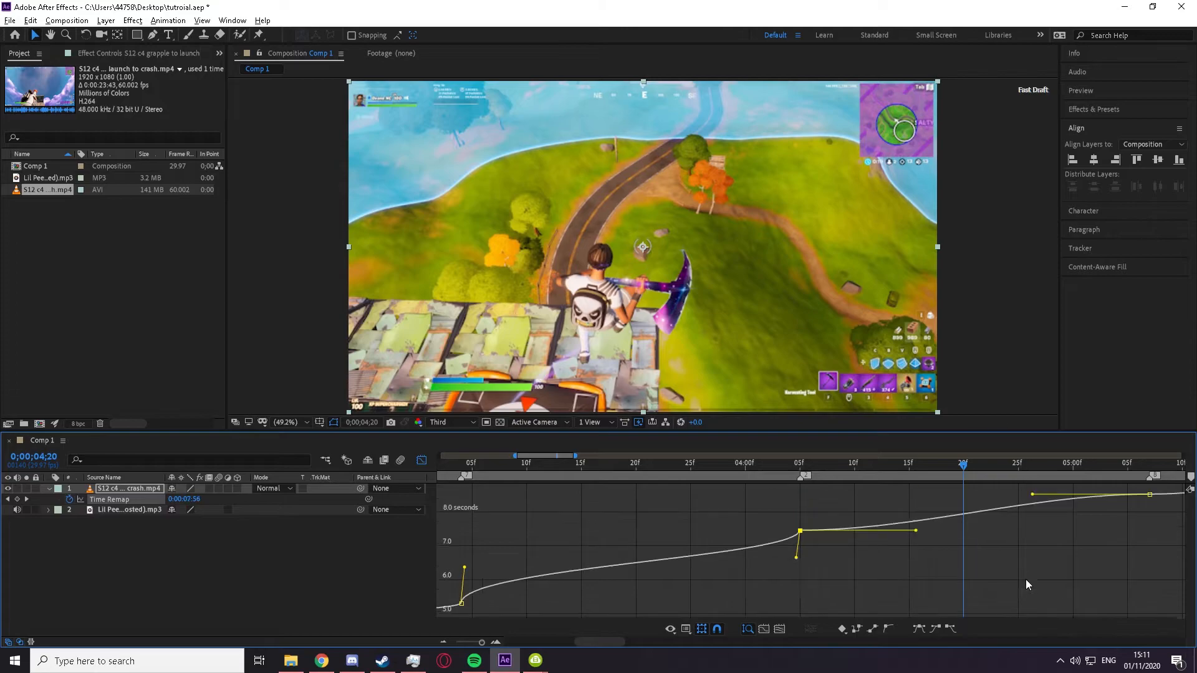
key("ctrl+z")
left_click_drag(917, 534, 754, 521)
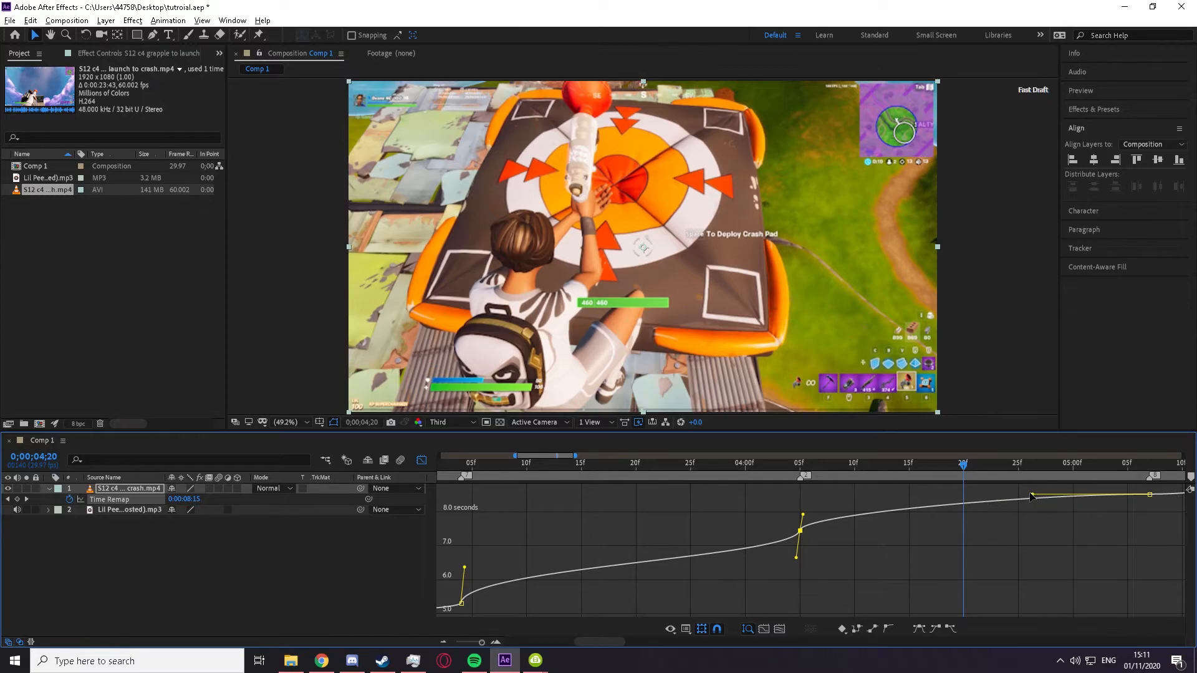
left_click_drag(804, 516, 702, 513)
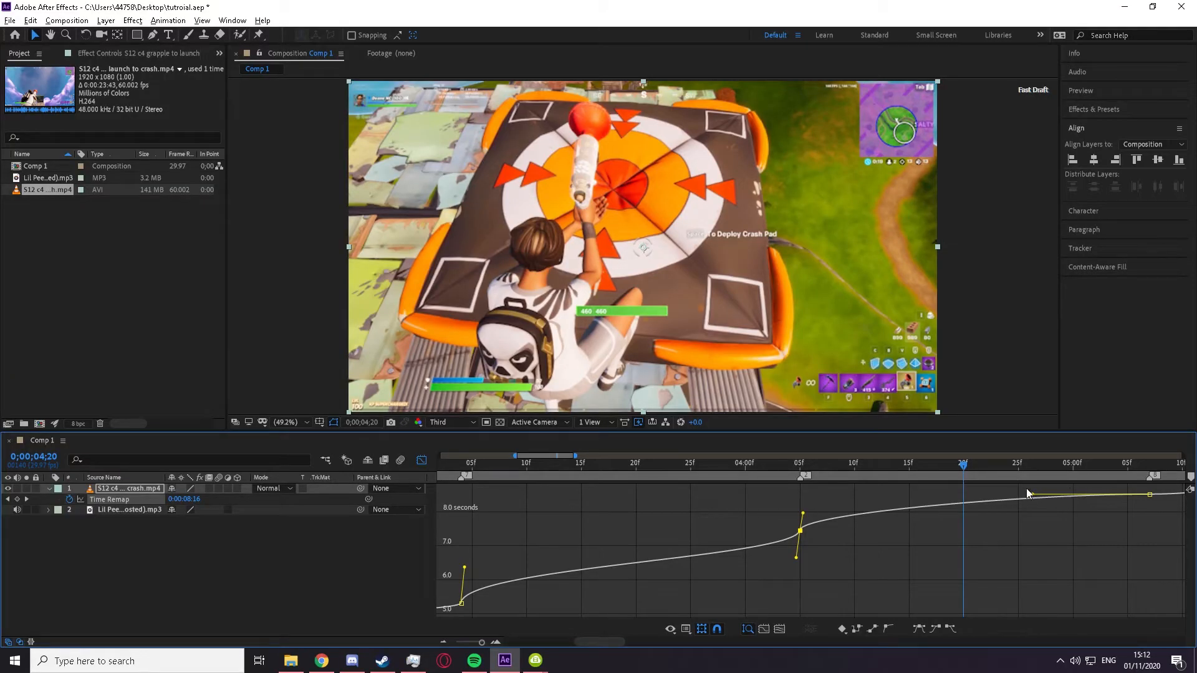
left_click(1149, 494)
left_click_drag(1020, 497, 1168, 511)
Step: Save the project and play back the reshaped Time Remap segment from near its first keyframe
key("ctrl+s")
left_click_drag(952, 467, 792, 561)
key("space")
Step: Steepen the Time Remap handles on both ends of the 0;00;05;07–0;00;06;08 segment and the outgoing handle at 0;00;06;08
left_click_drag(876, 563, 715, 540)
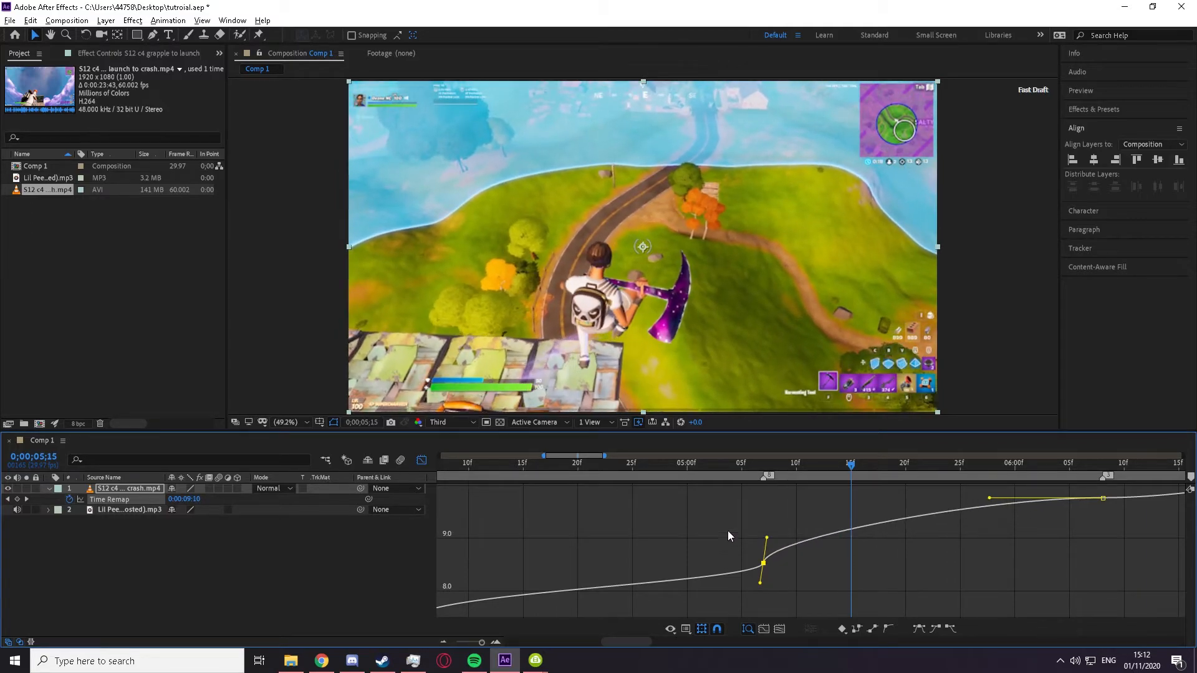
left_click_drag(991, 499, 1156, 521)
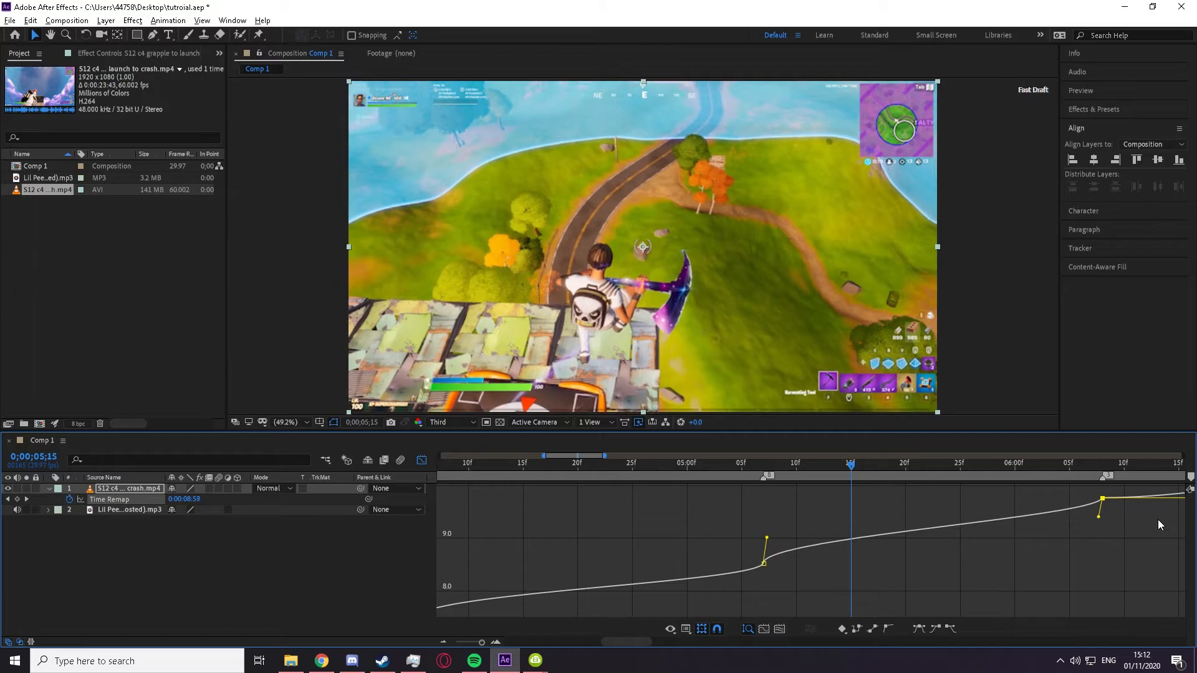
key("space")
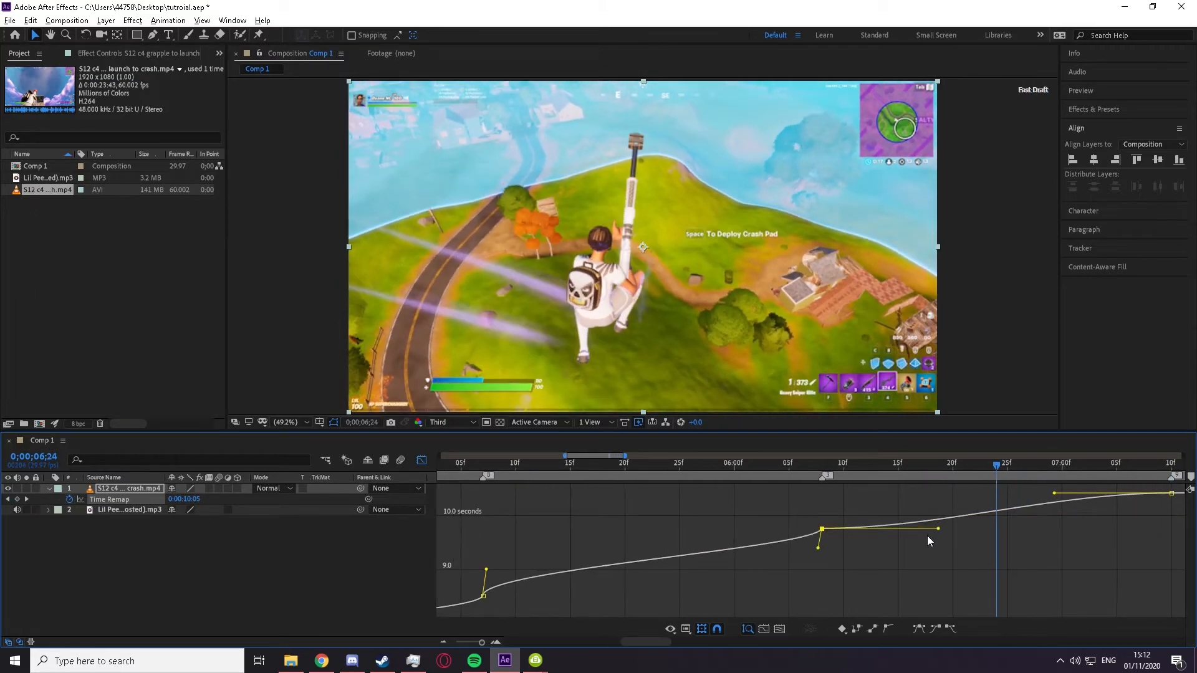
left_click_drag(935, 529, 865, 544)
left_click_drag(938, 529, 872, 526)
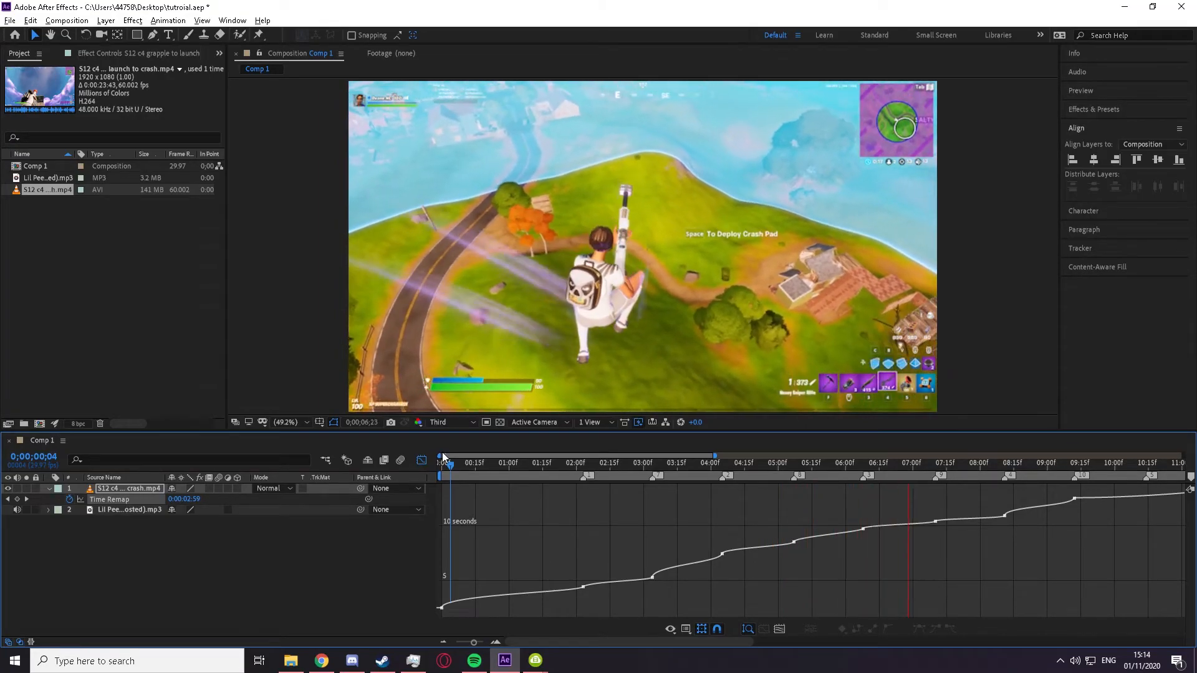
Step: Preview the retimed clip from 0;00;07;10 and return the timeline from the Graph Editor to the layer bars
key("minus")
left_click(731, 463)
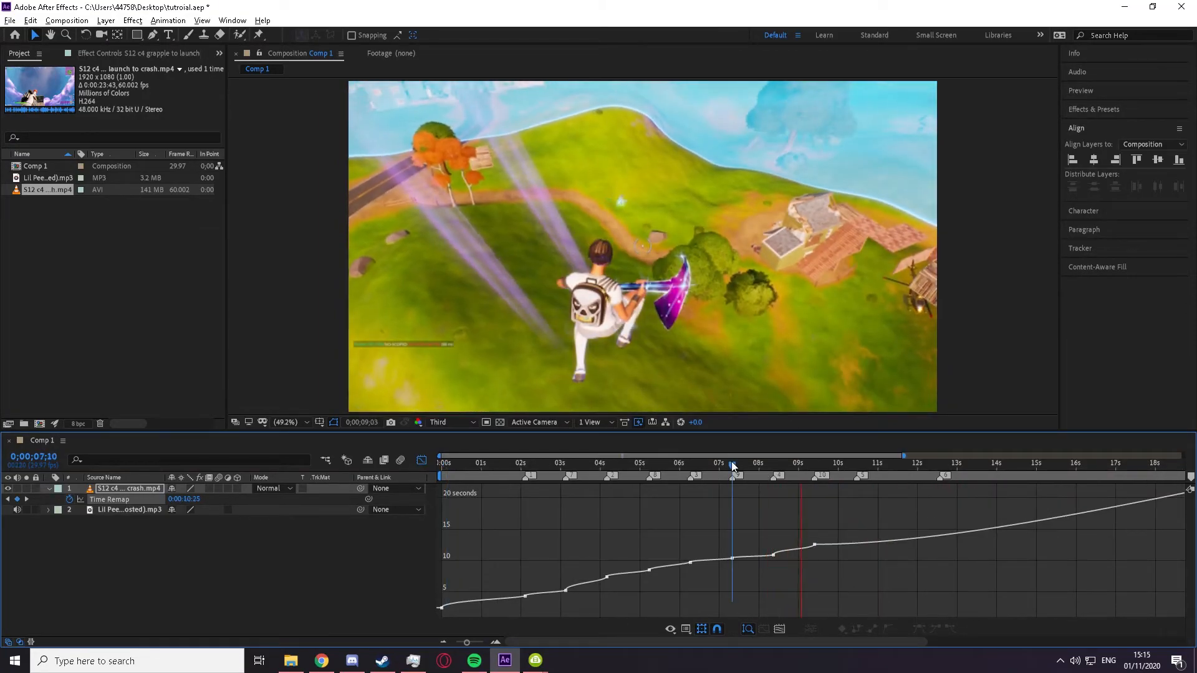
key("space")
left_click(421, 460)
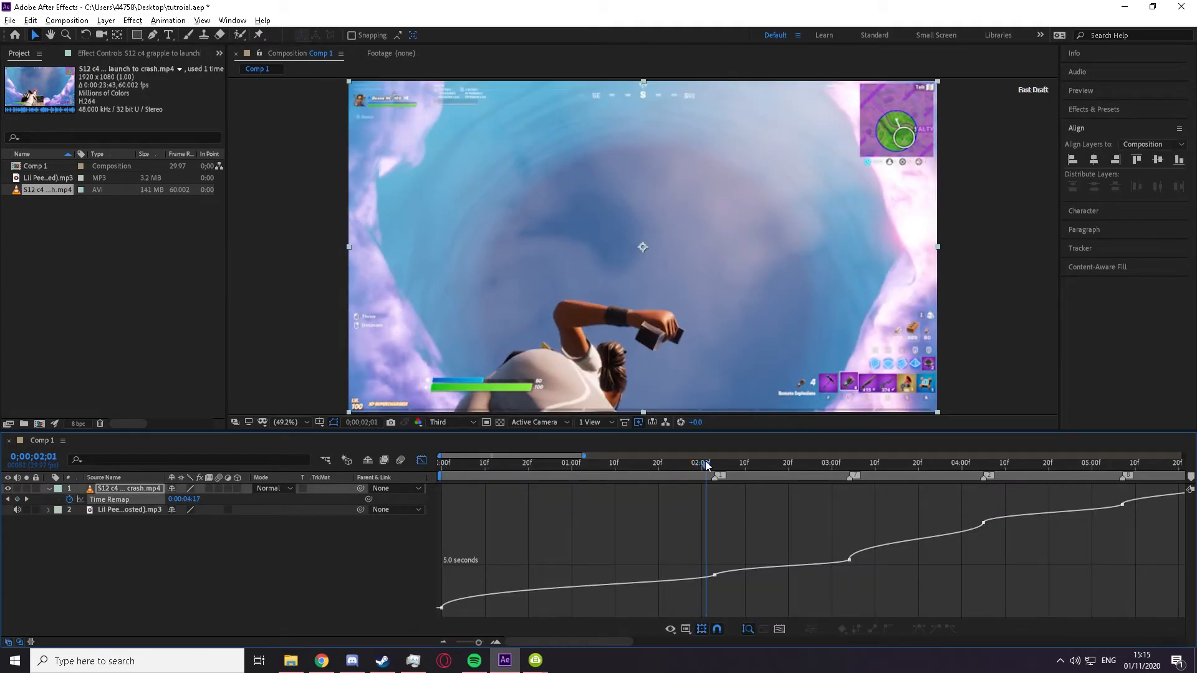
Step: Steepen the outgoing handle of the Time Remap keyframe at 0;00;02;03 in the Graph Editor
mouse_move(707, 462)
left_mouse_down()
mouse_move(746, 460)
mouse_move(714, 466)
left_mouse_up()
left_click_drag(678, 537, 773, 591)
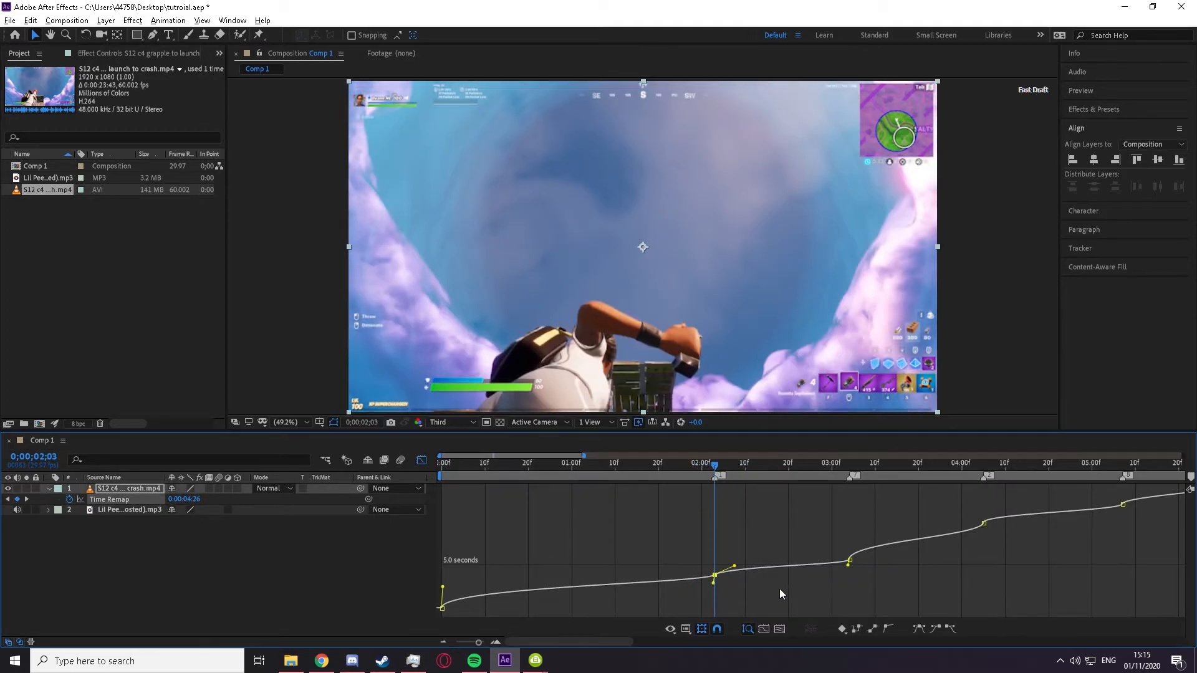
scroll(749, 580, "up", 1)
left_click(703, 565)
left_click(680, 585)
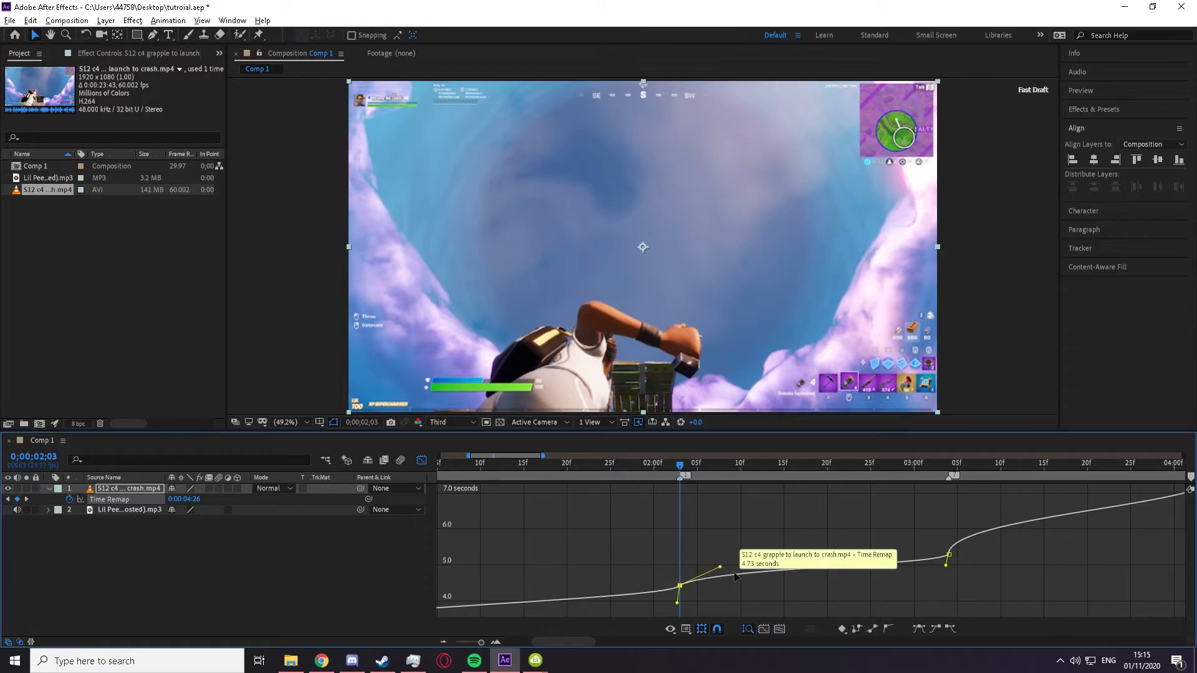
left_click_drag(720, 566, 620, 560)
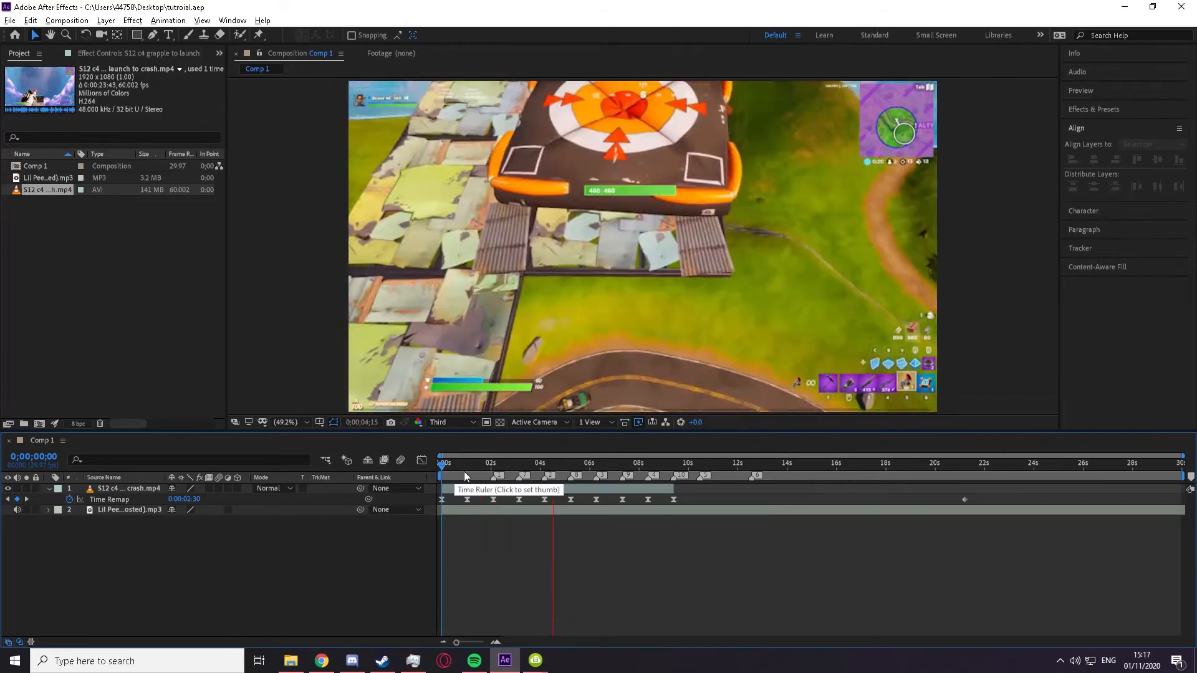
Step: Split the gameplay layer at the 0;00;07;10 and 0;00;08;11 keyframes
left_click(622, 500)
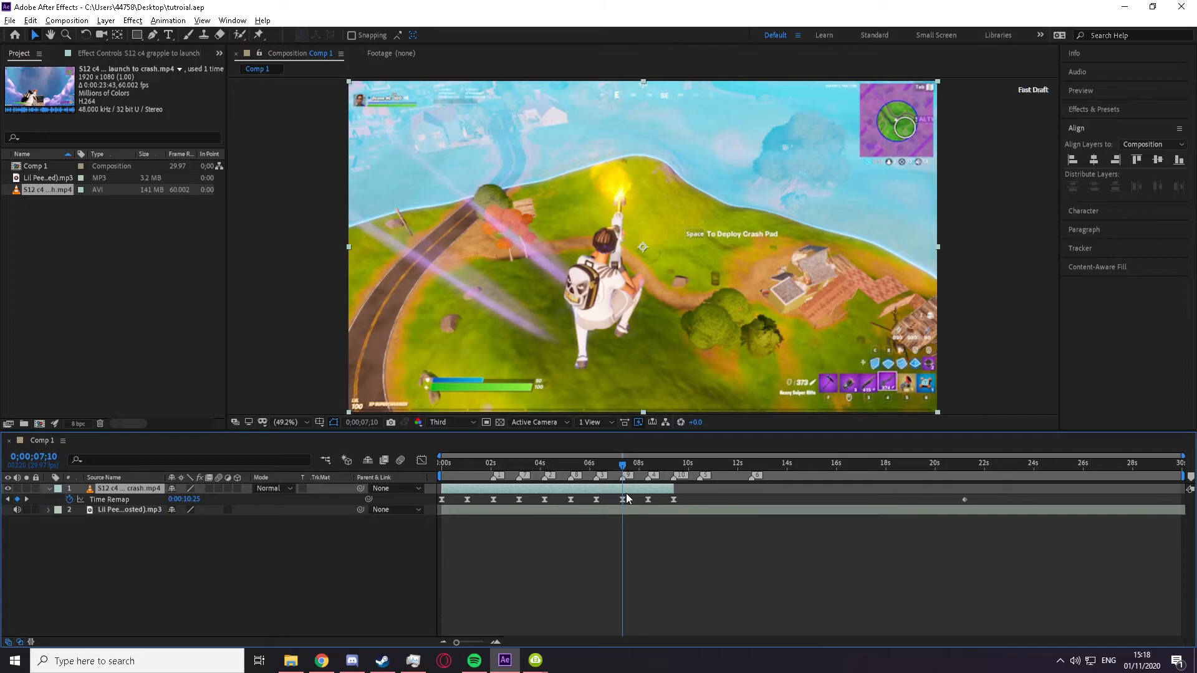
key("ctrl+shift+d")
key("=")
left_click_drag(623, 466, 673, 466)
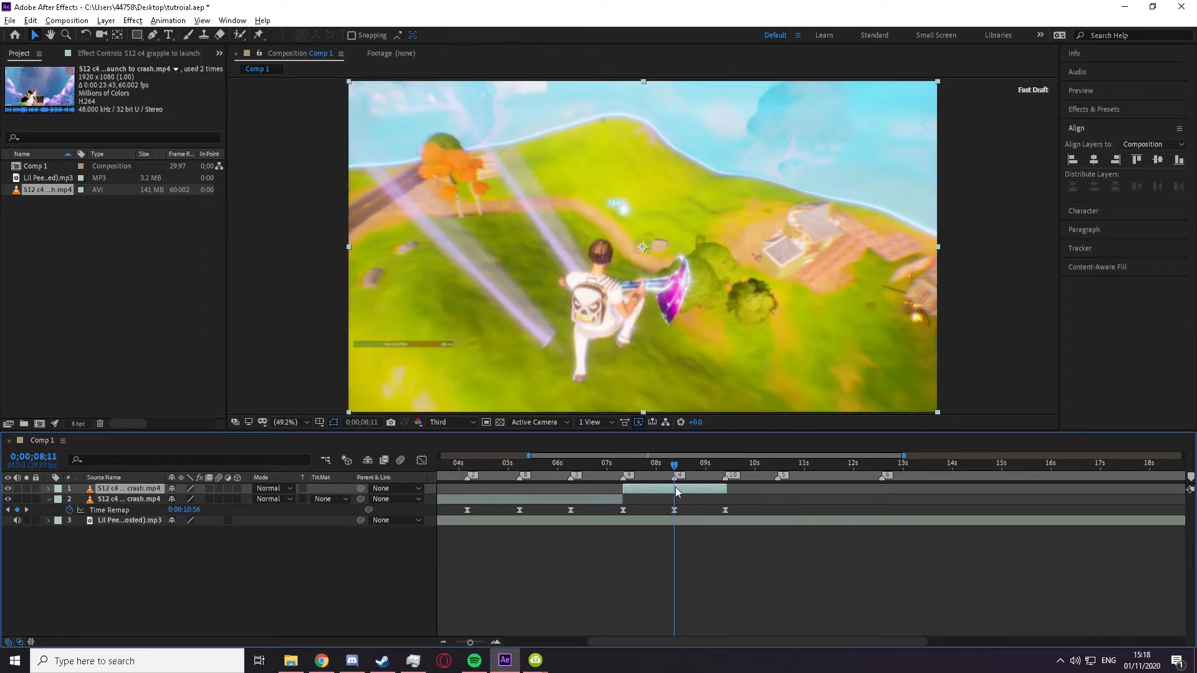
key("ctrl+shift+d")
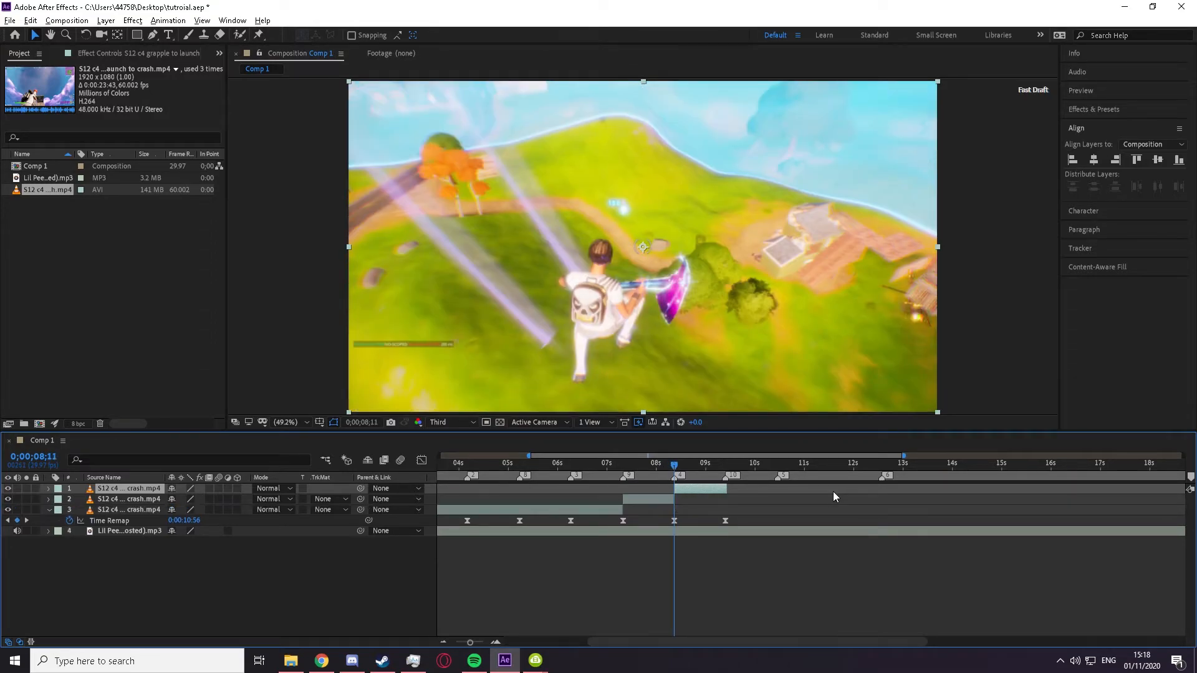
Step: Play back the split segment between 0;00;07;10 and 0;00;08;11 to examine how smooth the slow section looks
left_click(646, 464)
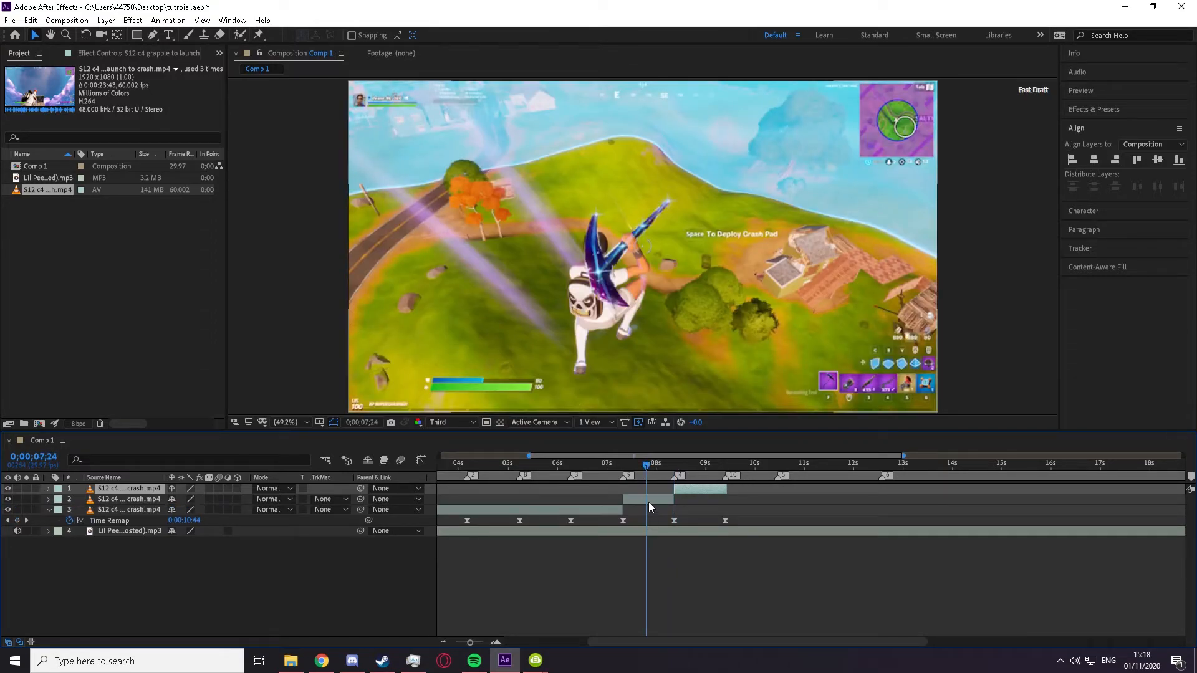
left_click(621, 468)
key("space")
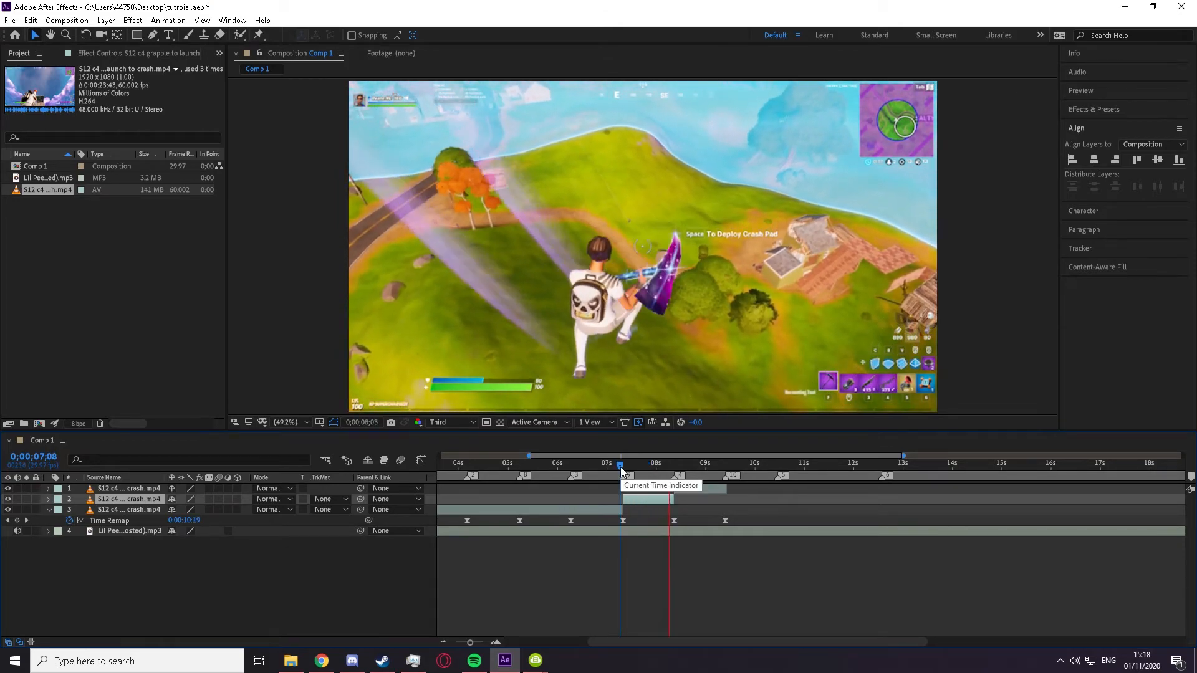
left_click(640, 466)
mouse_move(641, 466)
left_mouse_down()
mouse_move(624, 468)
mouse_move(659, 462)
mouse_move(649, 467)
left_mouse_up()
key("space")
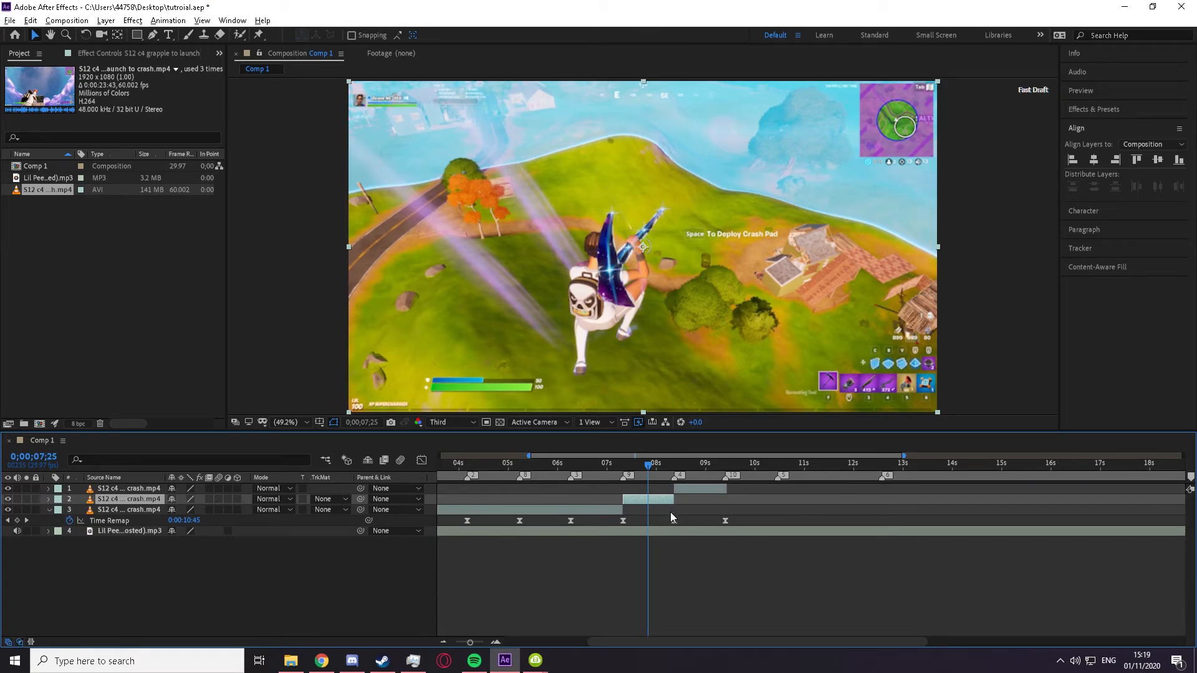
Step: Turn on frame blending for the gameplay segment between 0;00;07;10 and 0;00;08;11
left_click(644, 512)
left_click(645, 499)
left_click(210, 498)
left_click(211, 499)
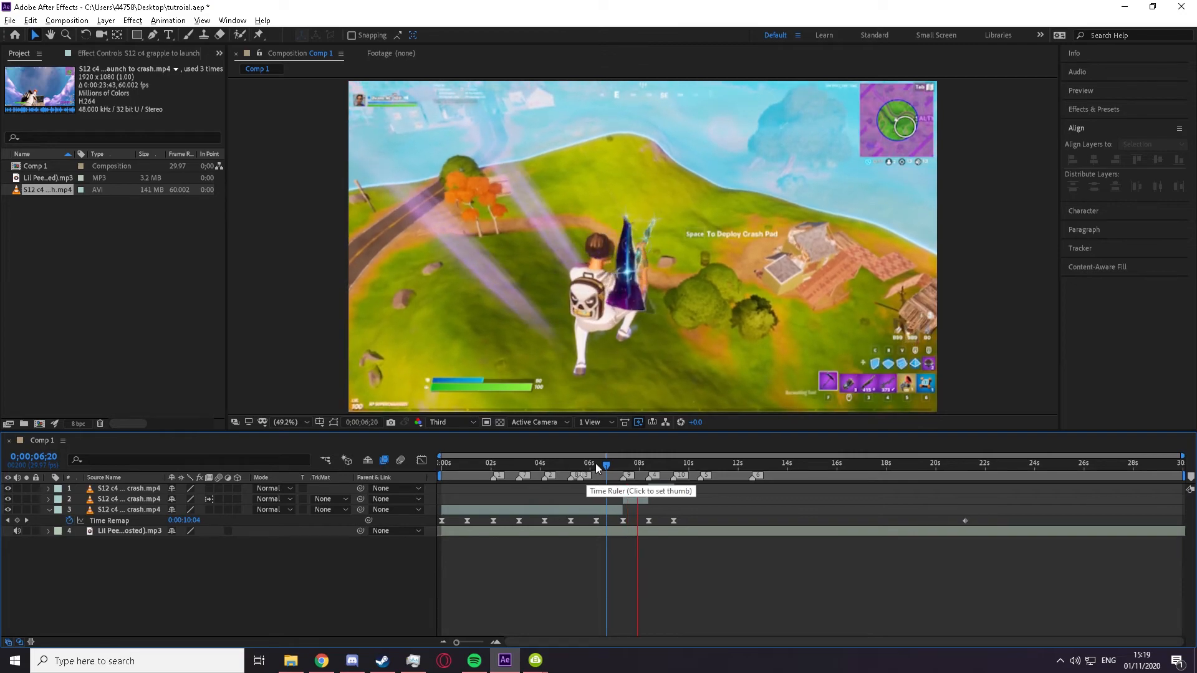
Step: Split the earliest gameplay segment at the 0;00;06;08 keyframe
left_click(591, 467)
mouse_move(590, 468)
left_mouse_down()
mouse_move(564, 468)
mouse_move(596, 467)
left_mouse_up()
left_click(601, 510)
key("ctrl+shift+d")
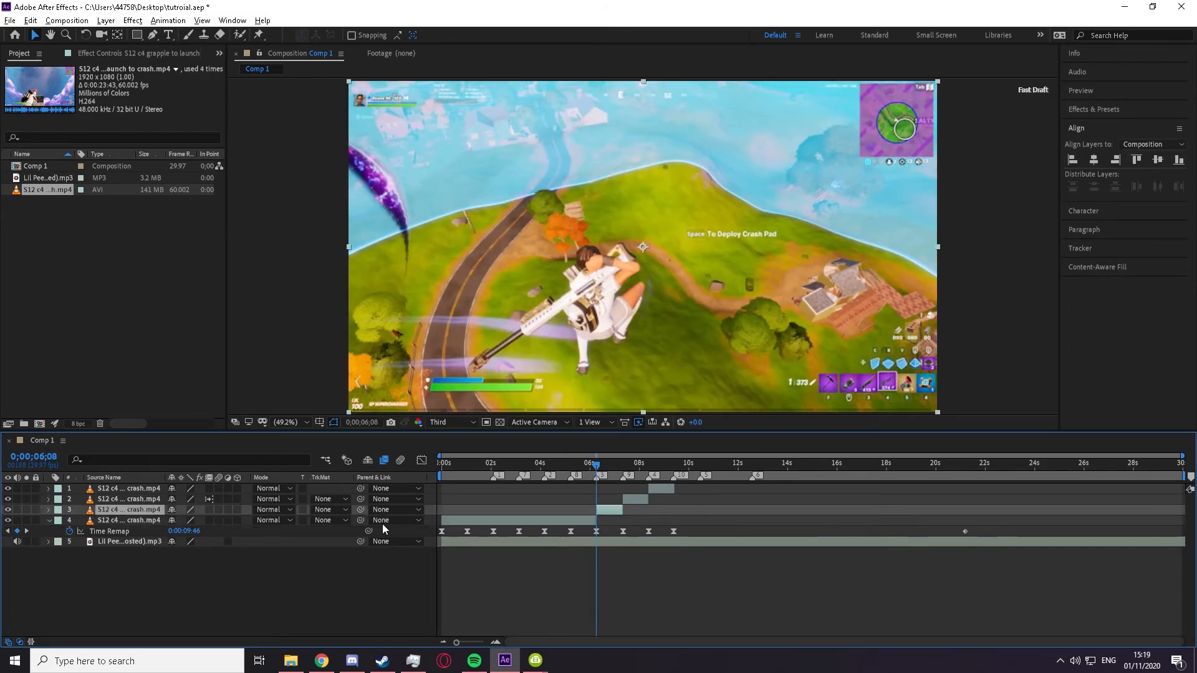
Step: Preview the frame-blended gameplay segments with the song from 0;00;04;15
left_click(553, 470)
key("space")
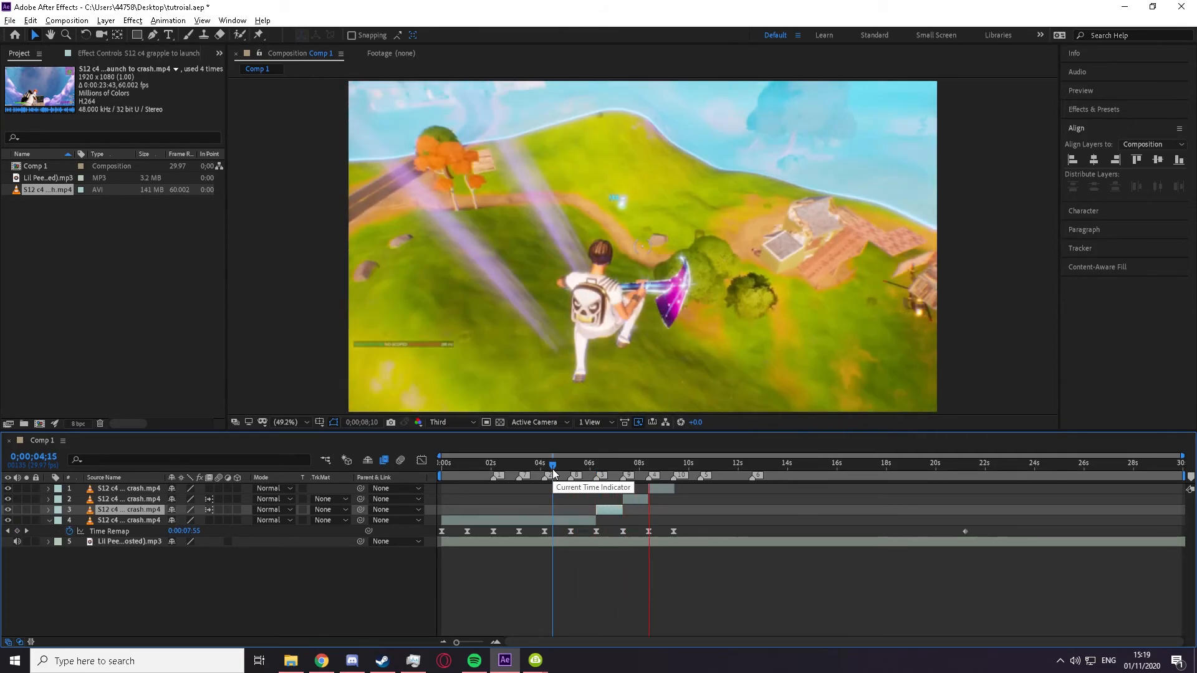
left_click(572, 474)
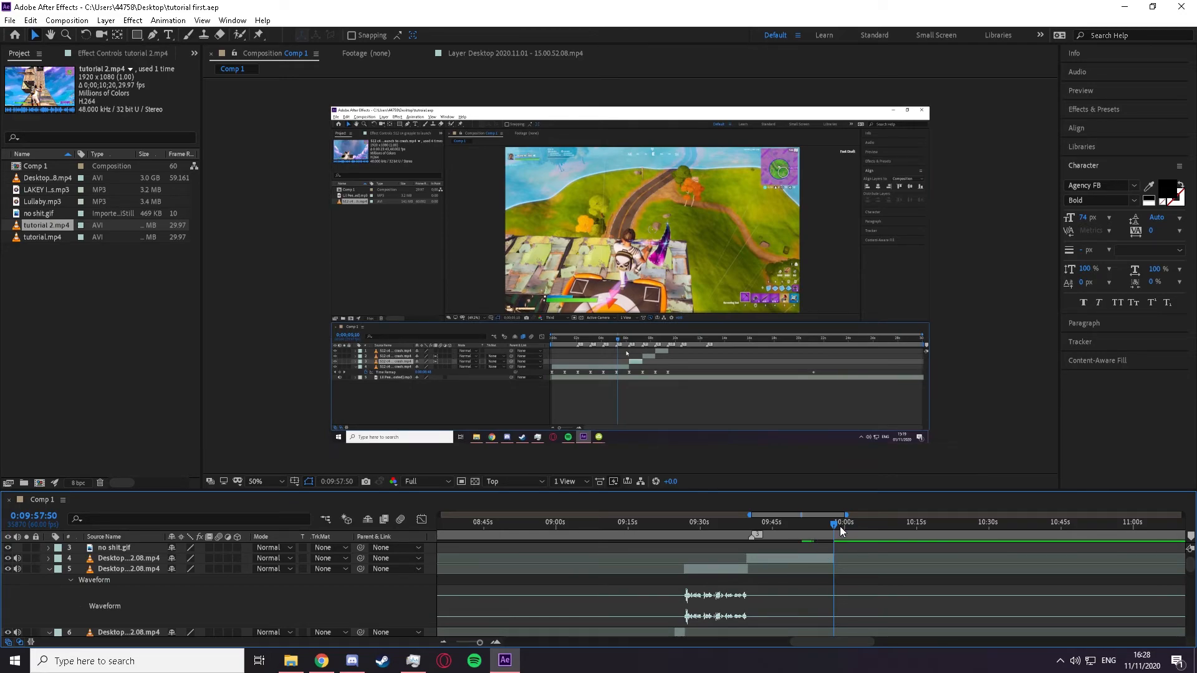
left_click_drag(829, 526, 829, 525)
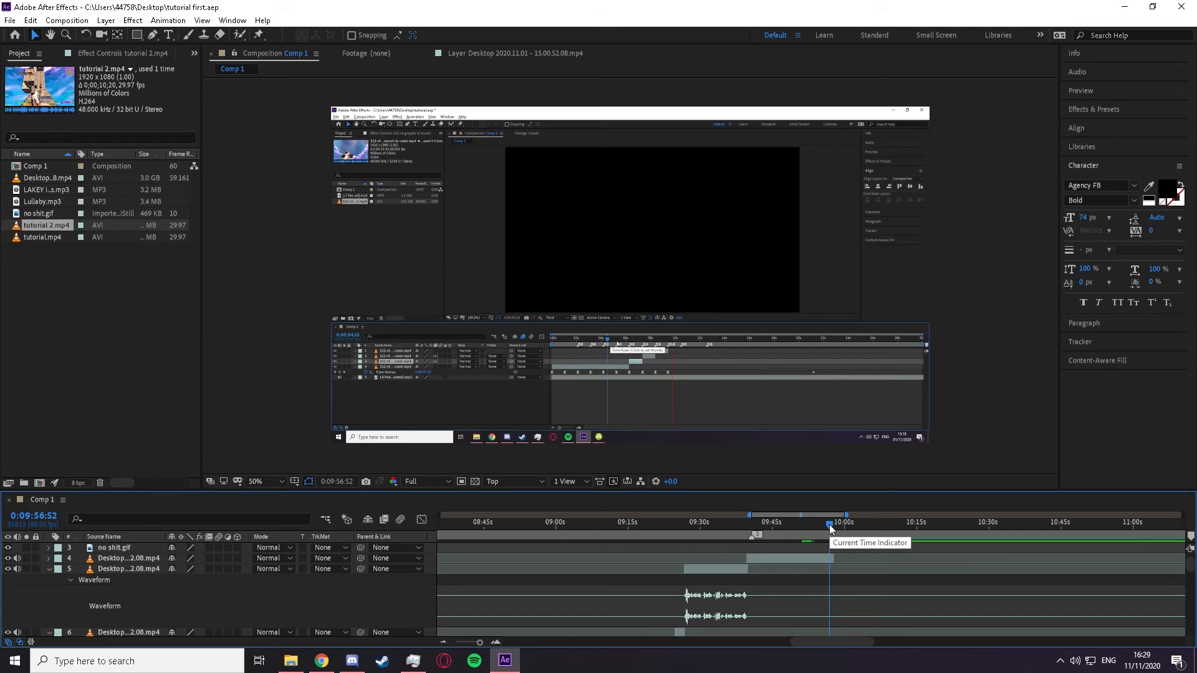
left_click_drag(829, 527, 831, 527)
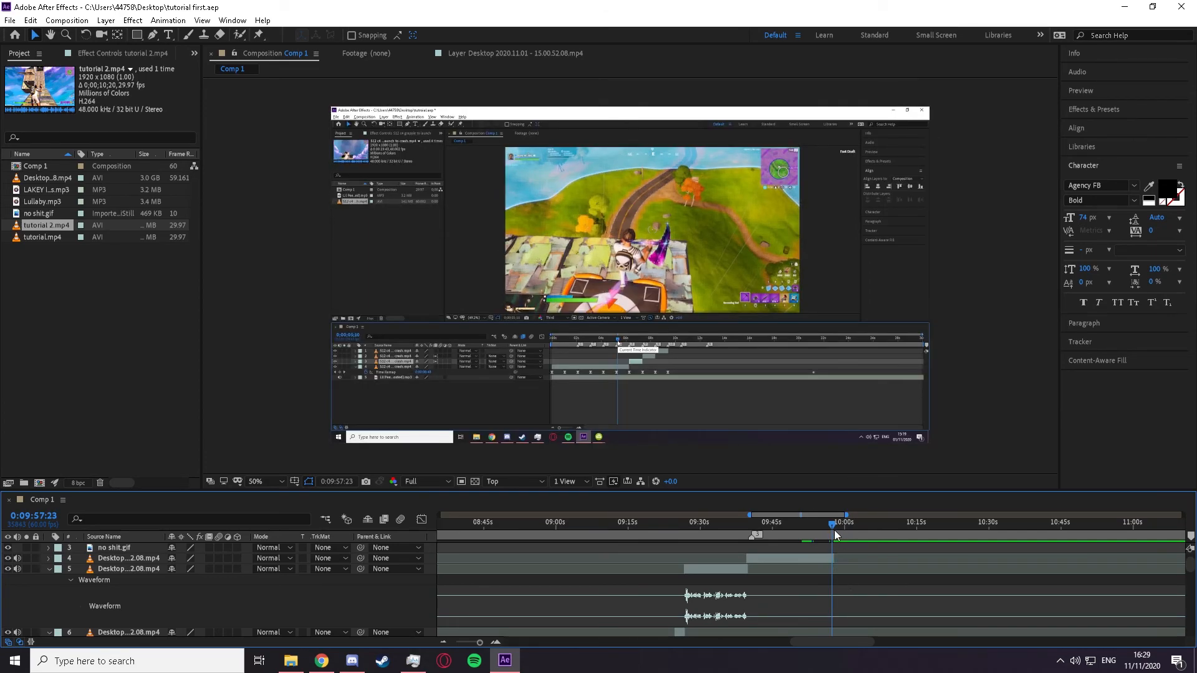
left_click_drag(830, 525, 835, 527)
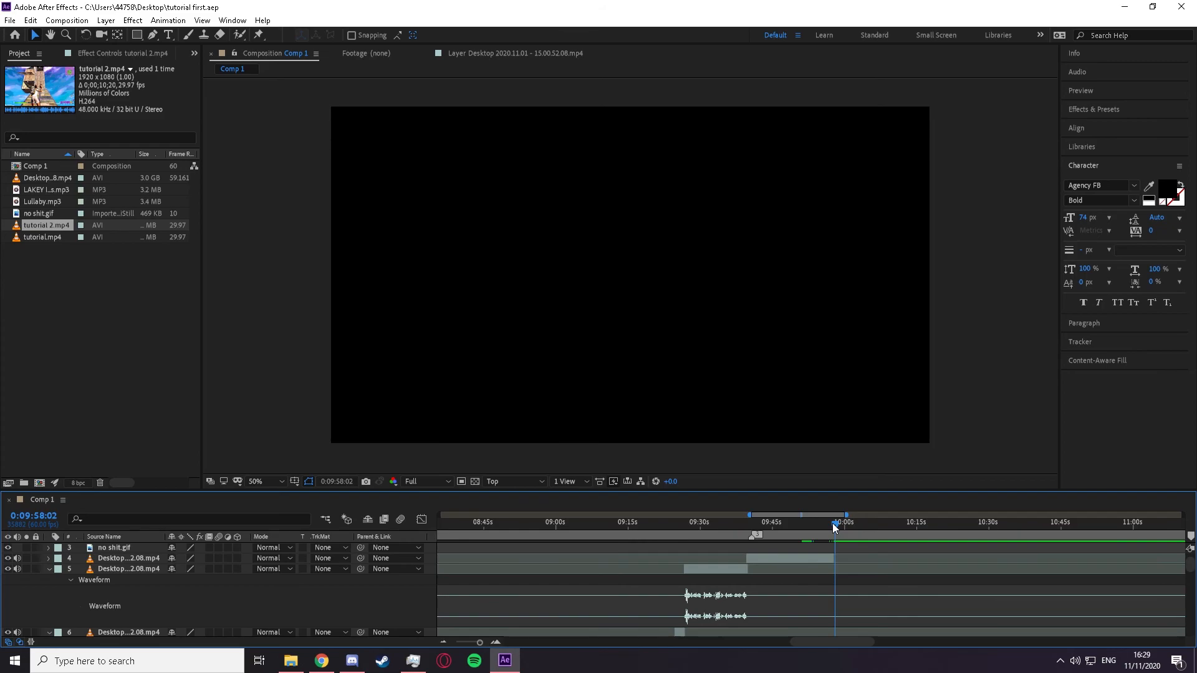
left_click_drag(835, 527, 830, 527)
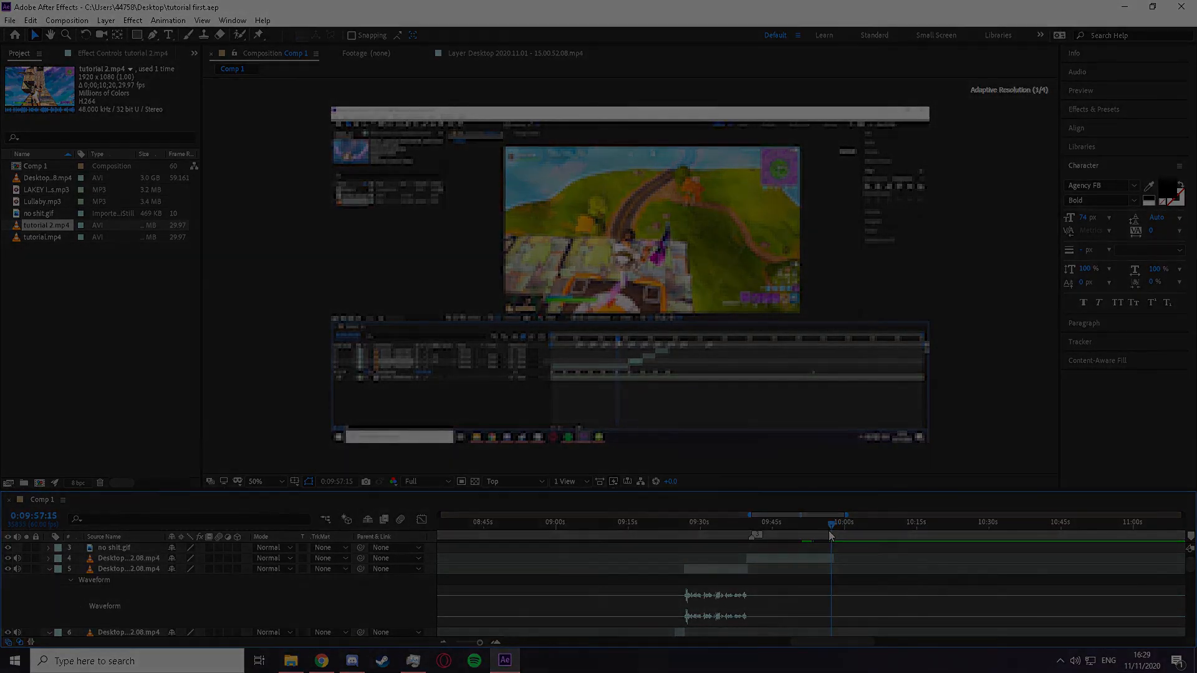